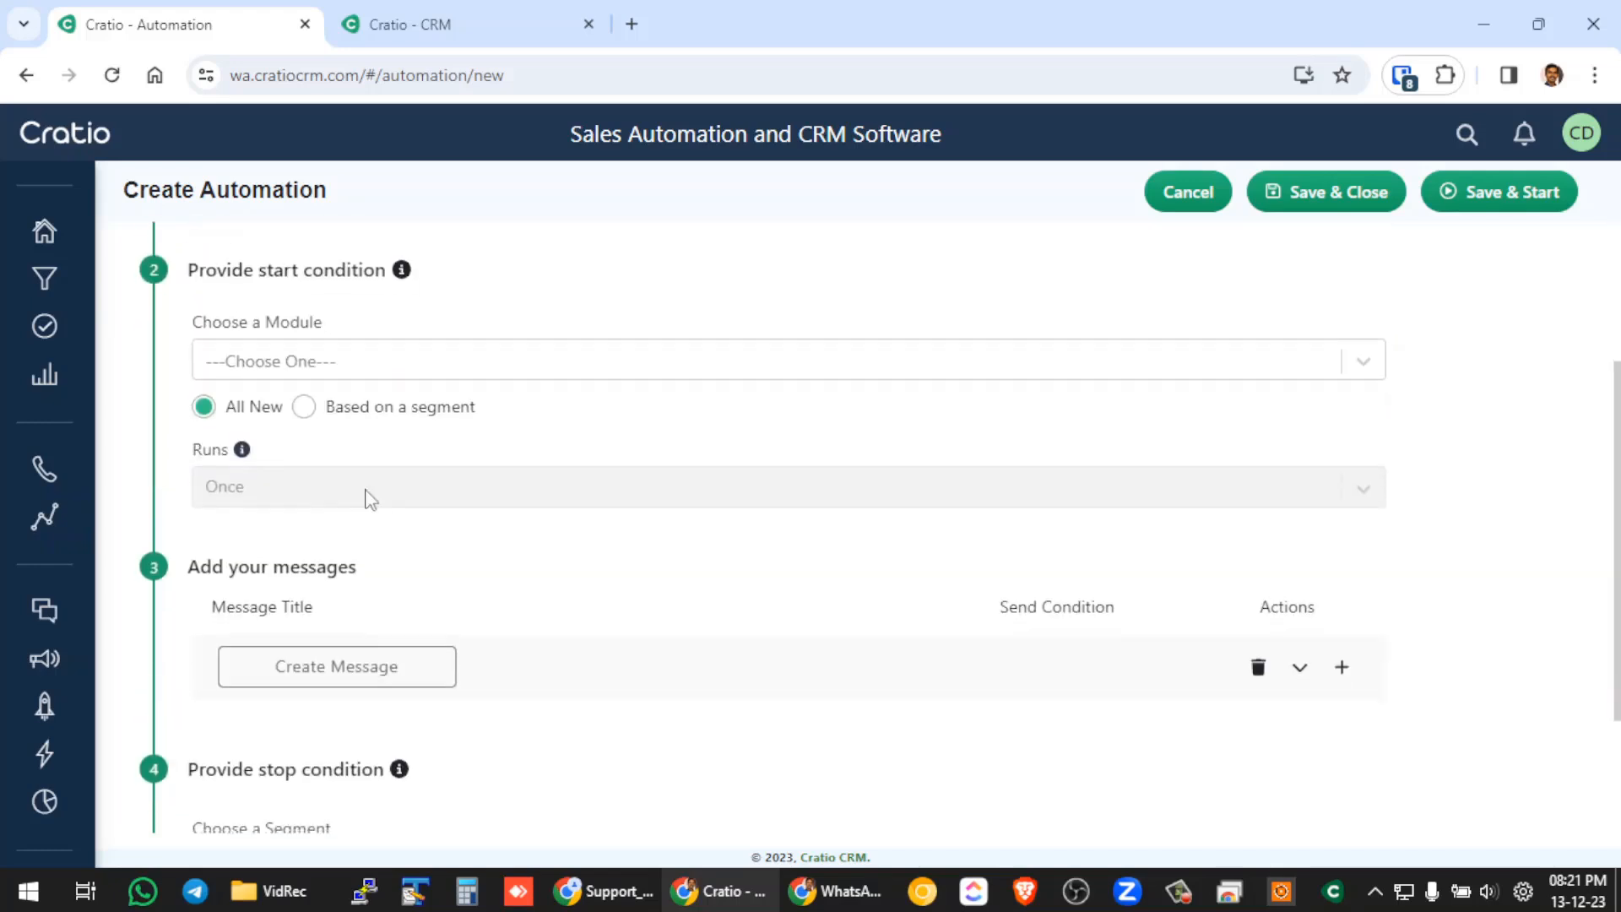
# Choose Leads as the module for the automation's start condition.
pyautogui.click(332, 365)
pyautogui.click(300, 422)
pyautogui.click(348, 448)
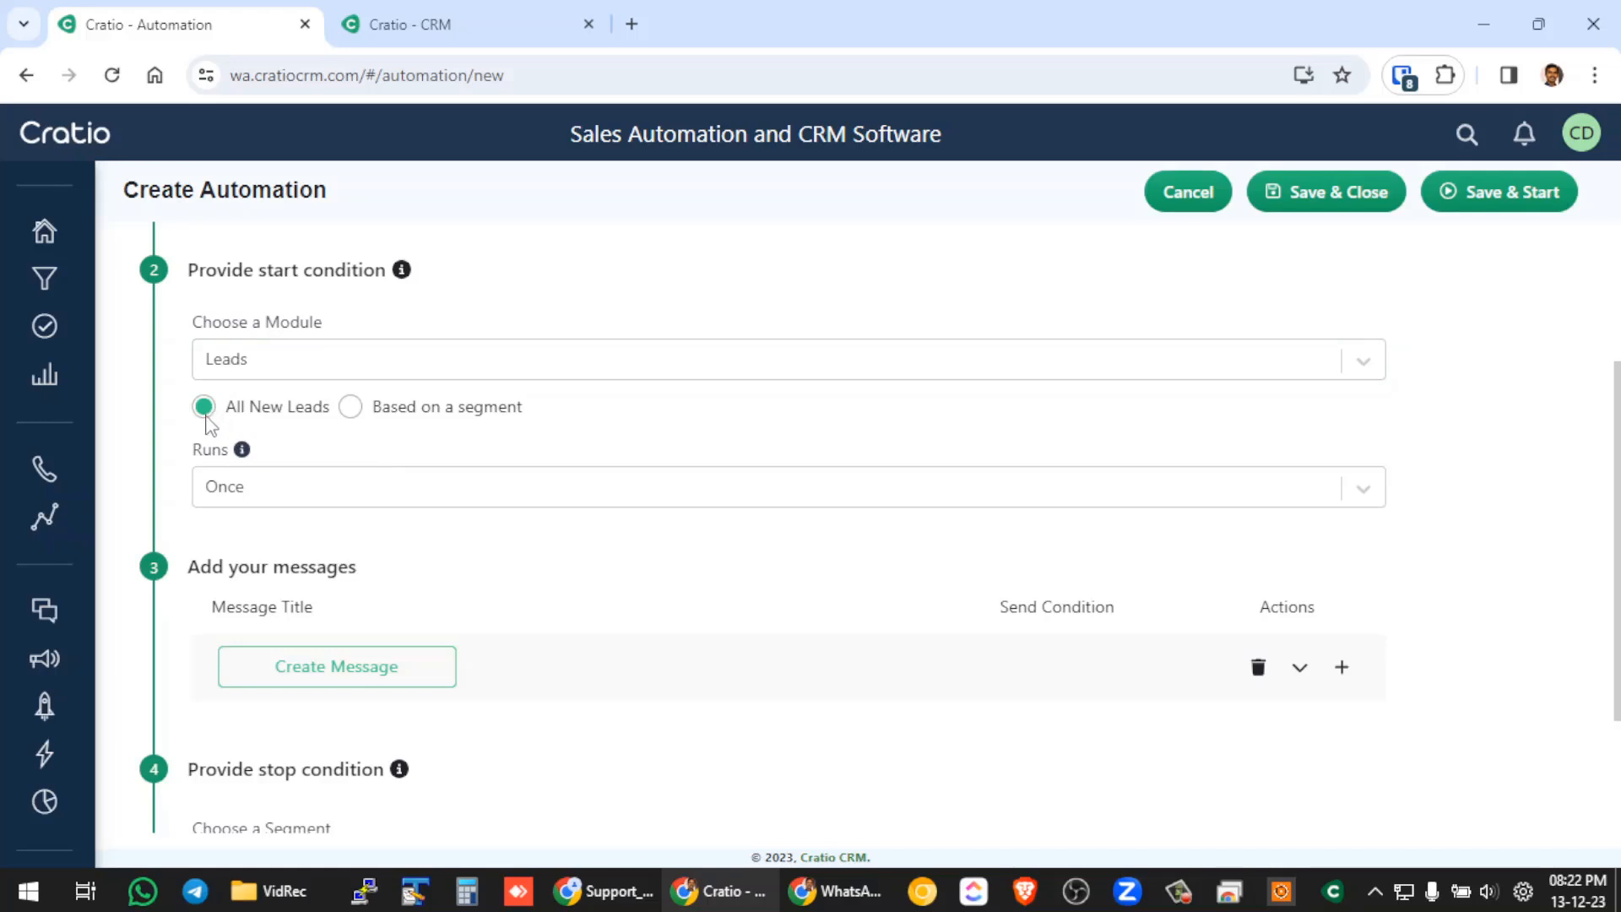
pyautogui.click(350, 414)
pyautogui.click(363, 481)
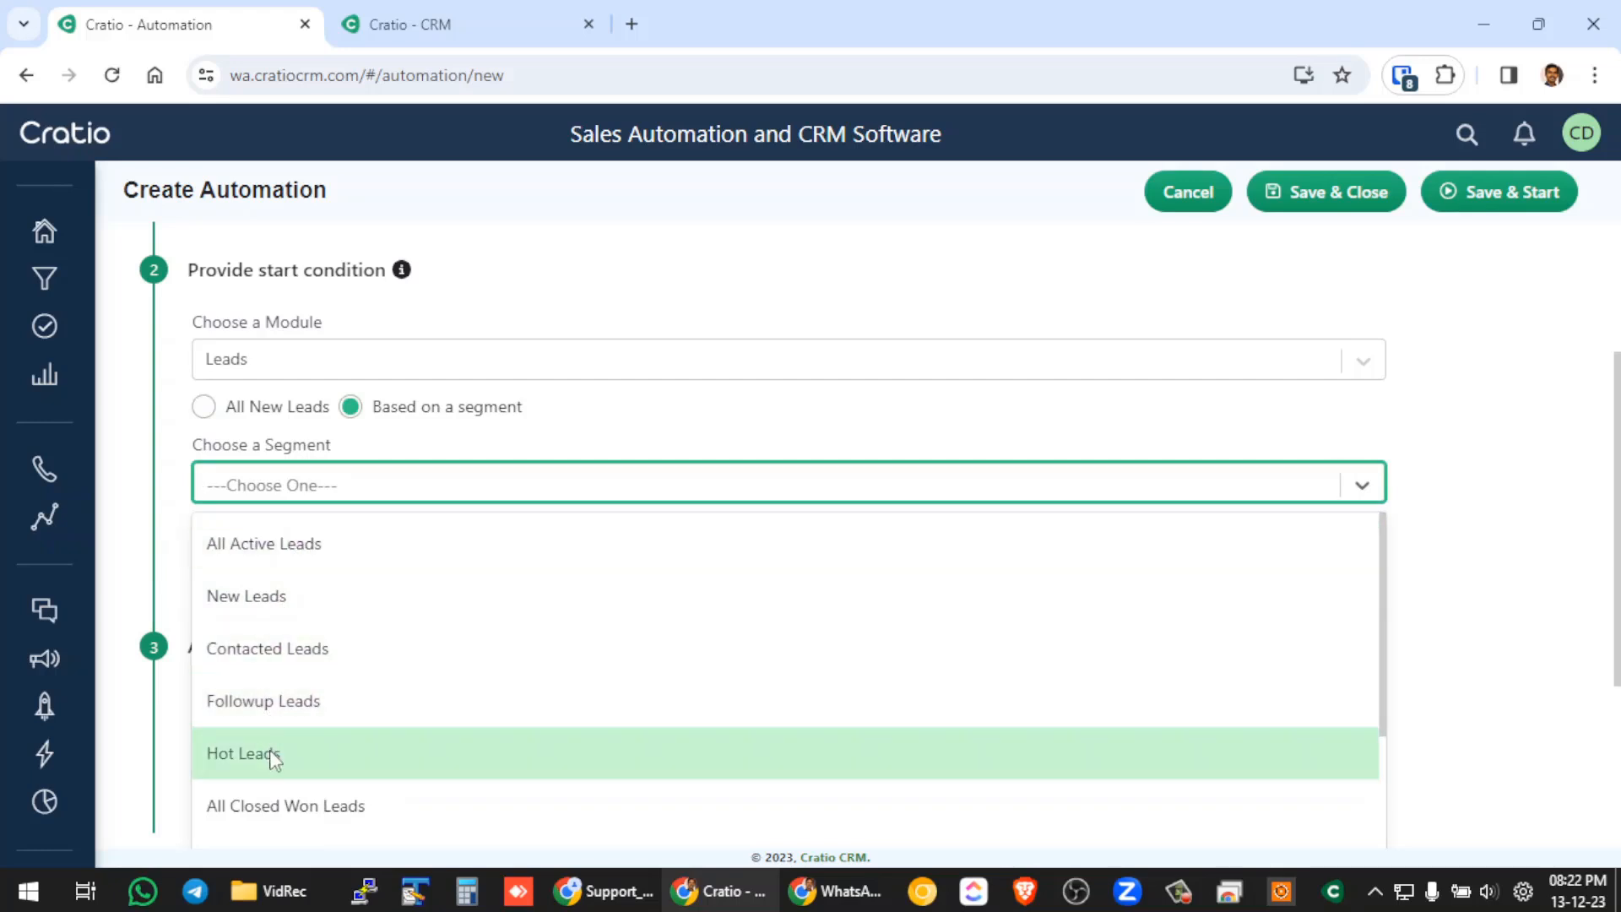
pyautogui.click(439, 452)
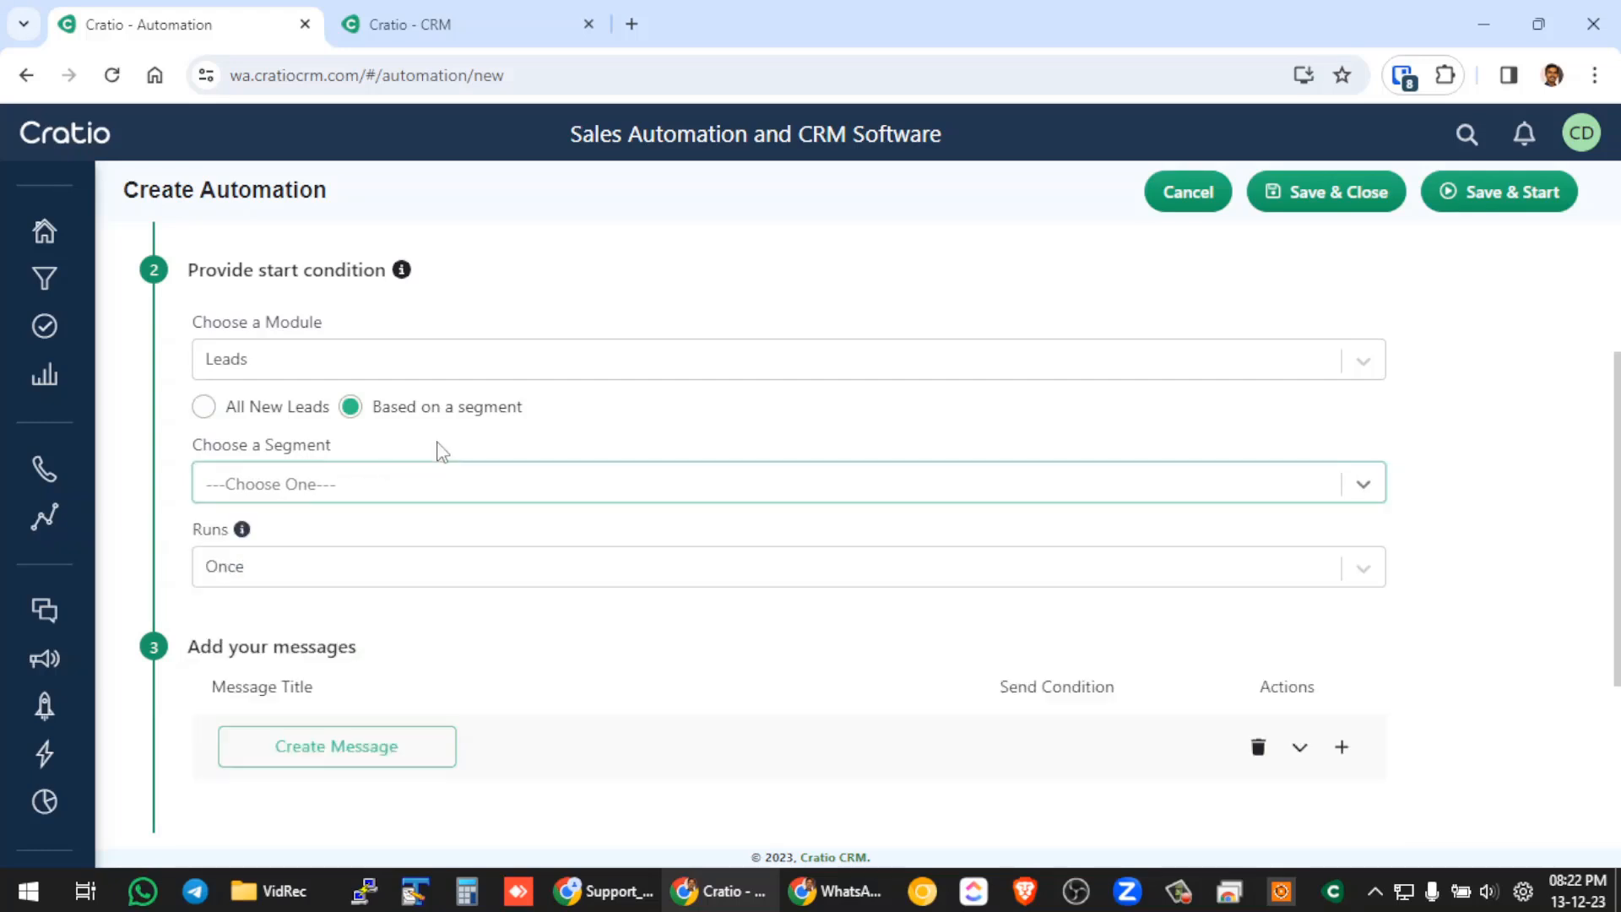
# Apply the start condition to All New Leads and set the automation to run Once.
pyautogui.click(204, 406)
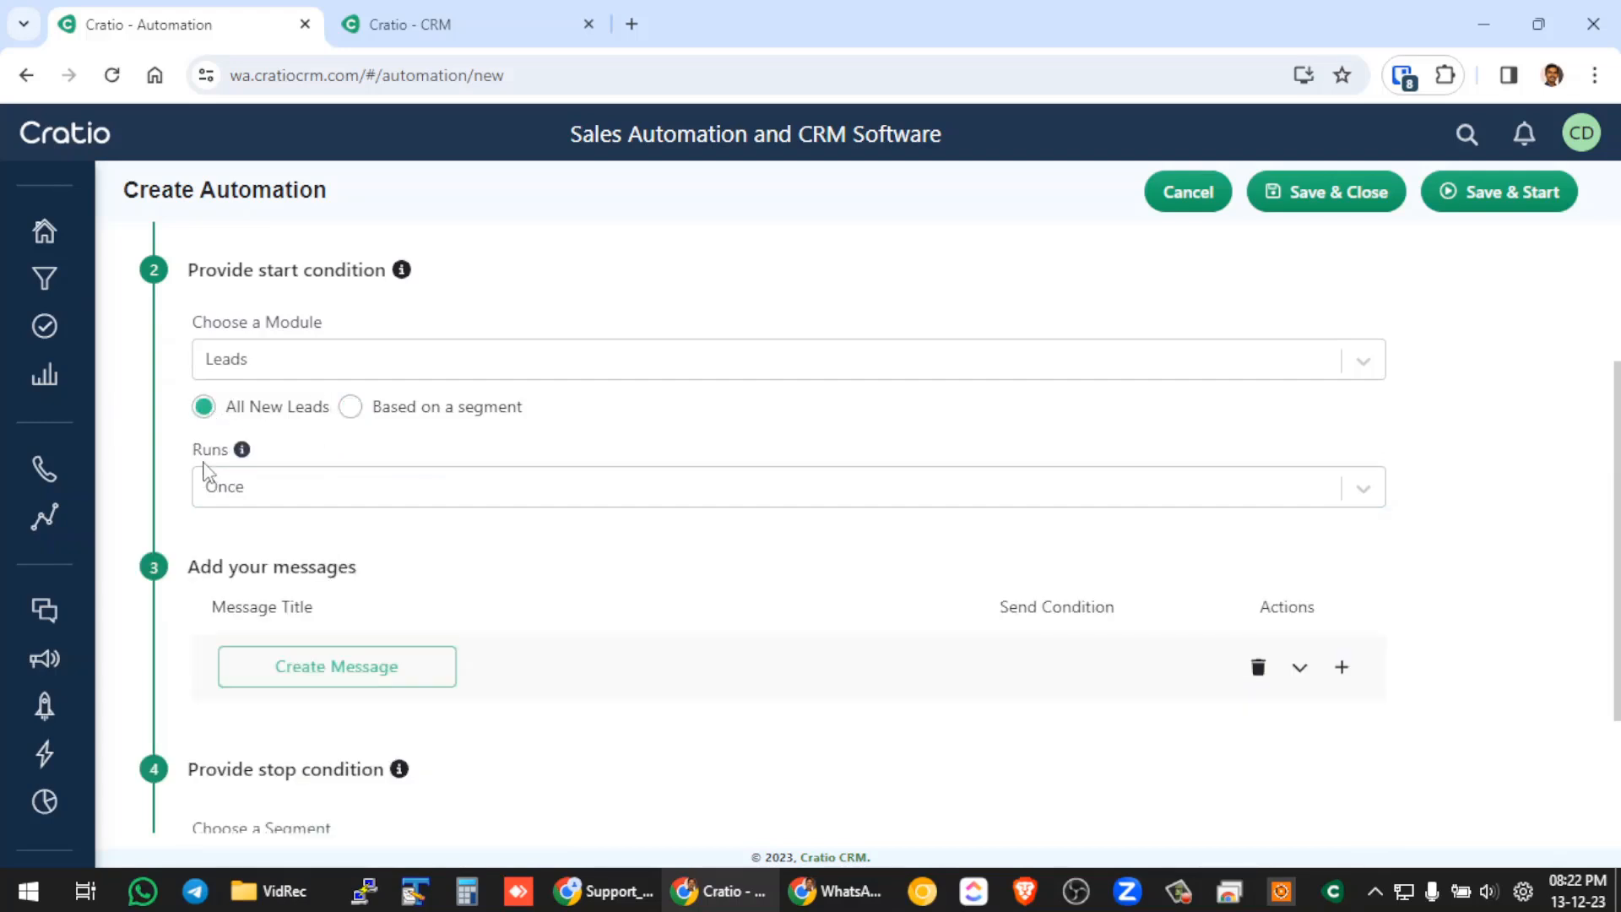
pyautogui.click(233, 501)
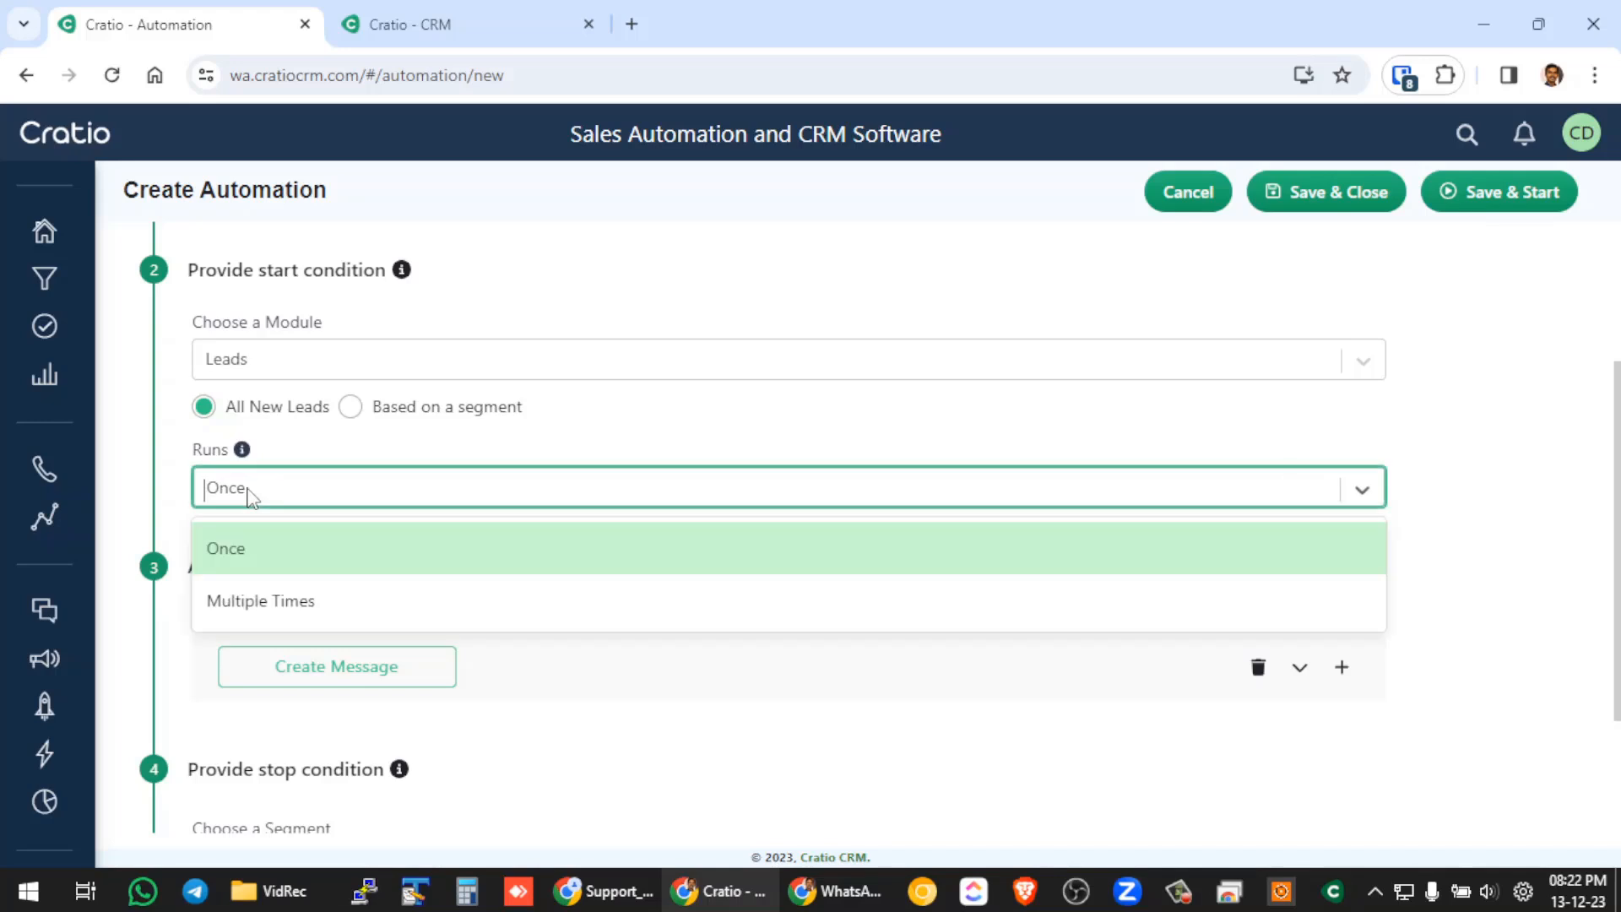
pyautogui.click(257, 561)
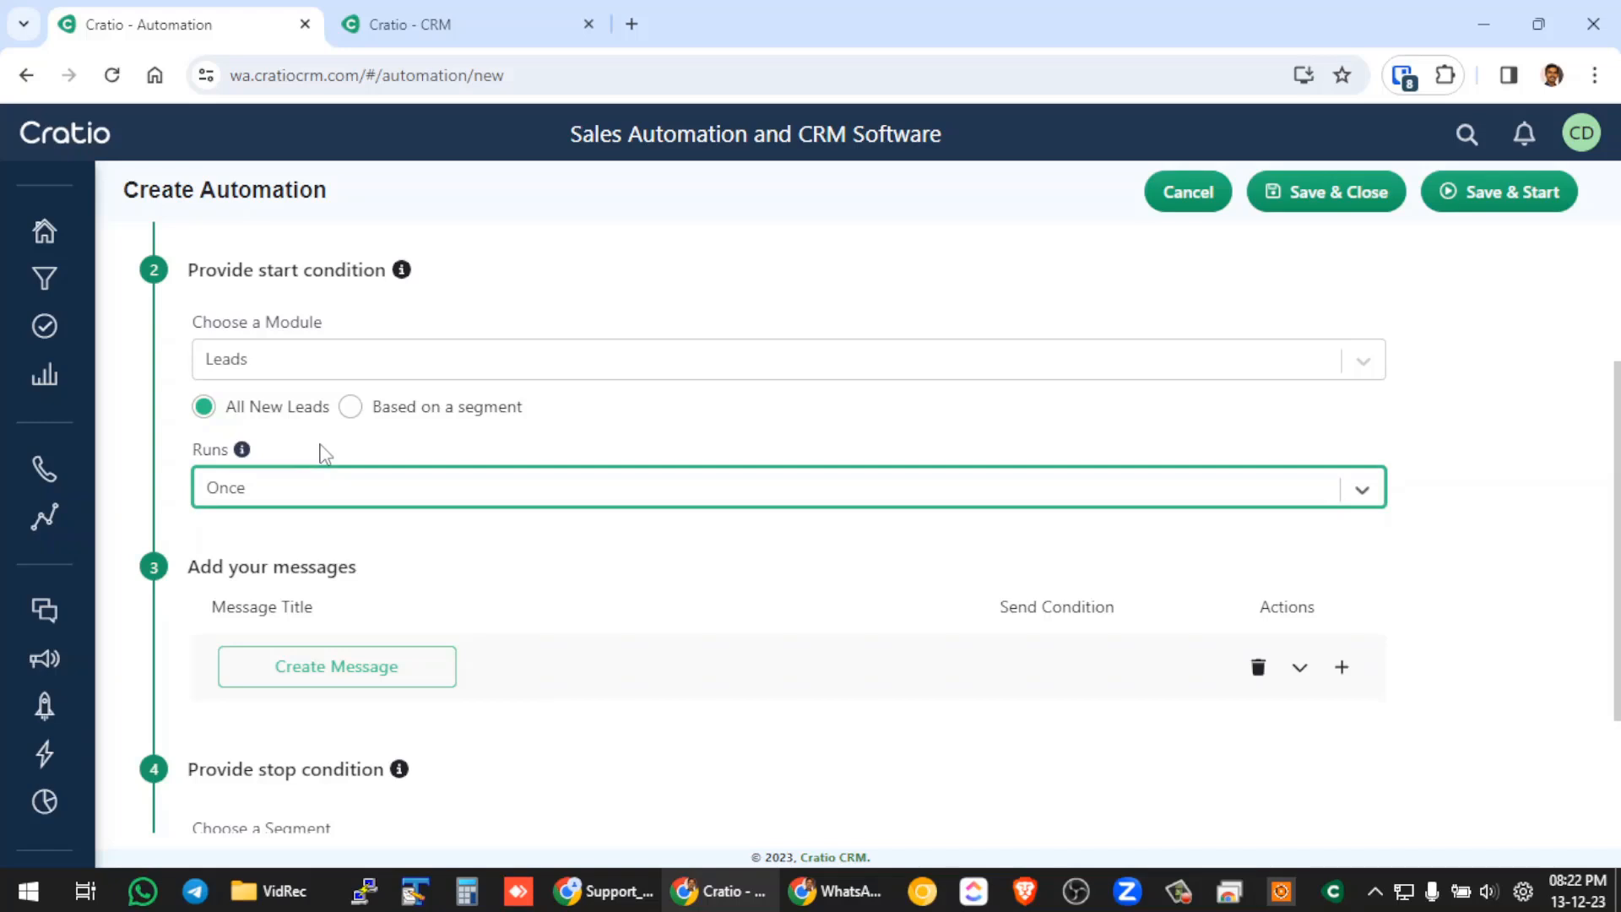
# Add three more empty message rows to the automation's message list.
pyautogui.scroll(-2, 329, 443)
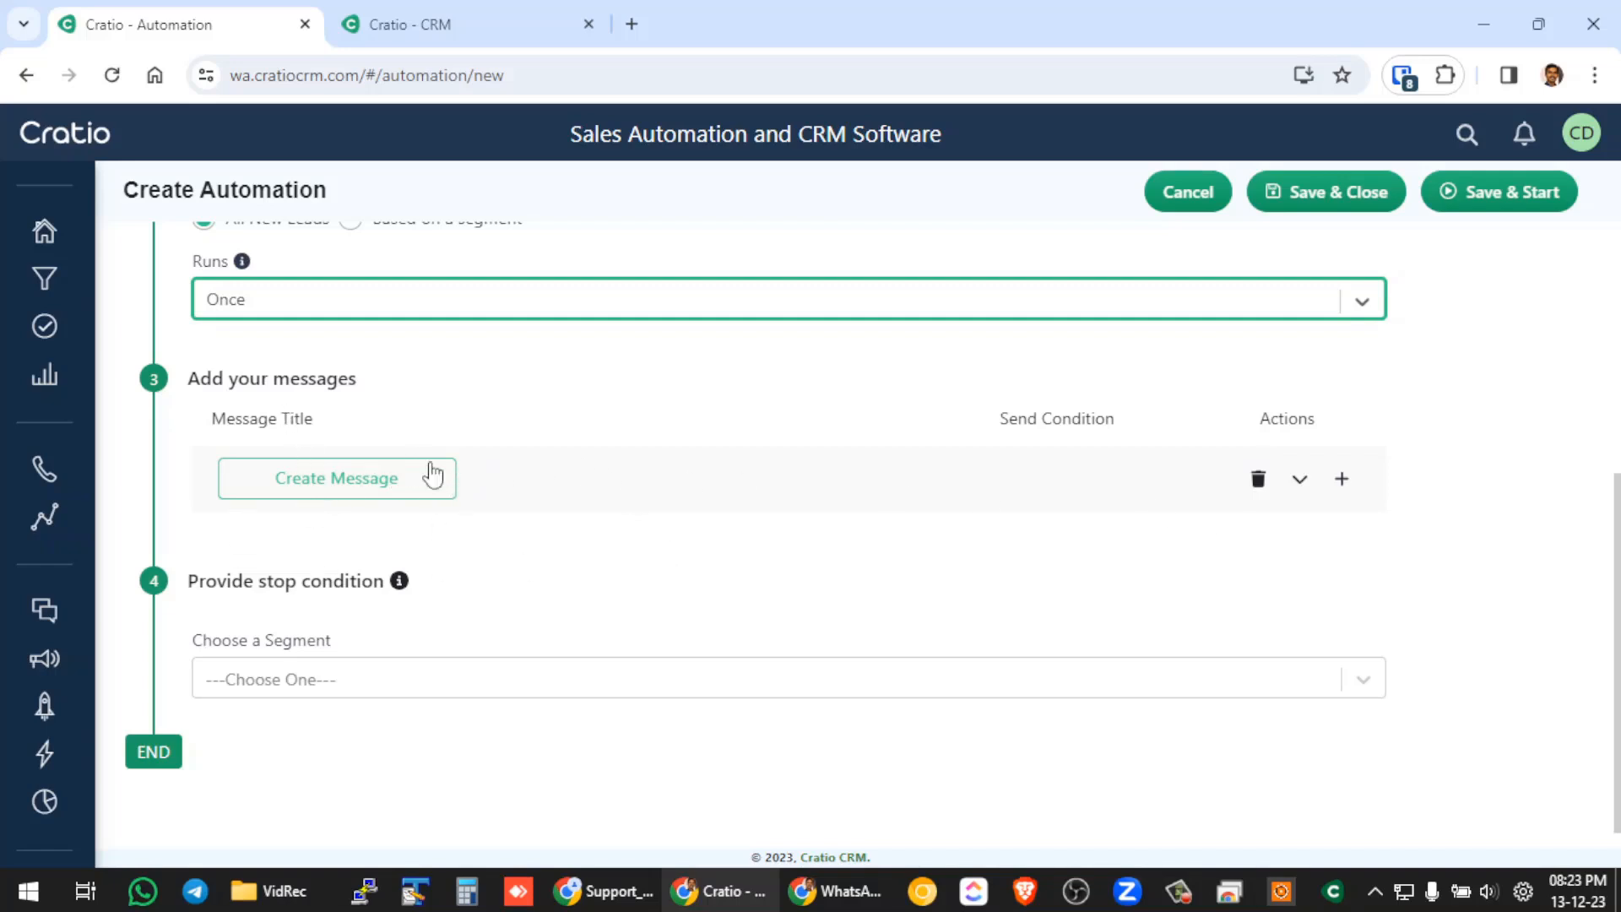
pyautogui.click(1342, 478)
pyautogui.click(1341, 555)
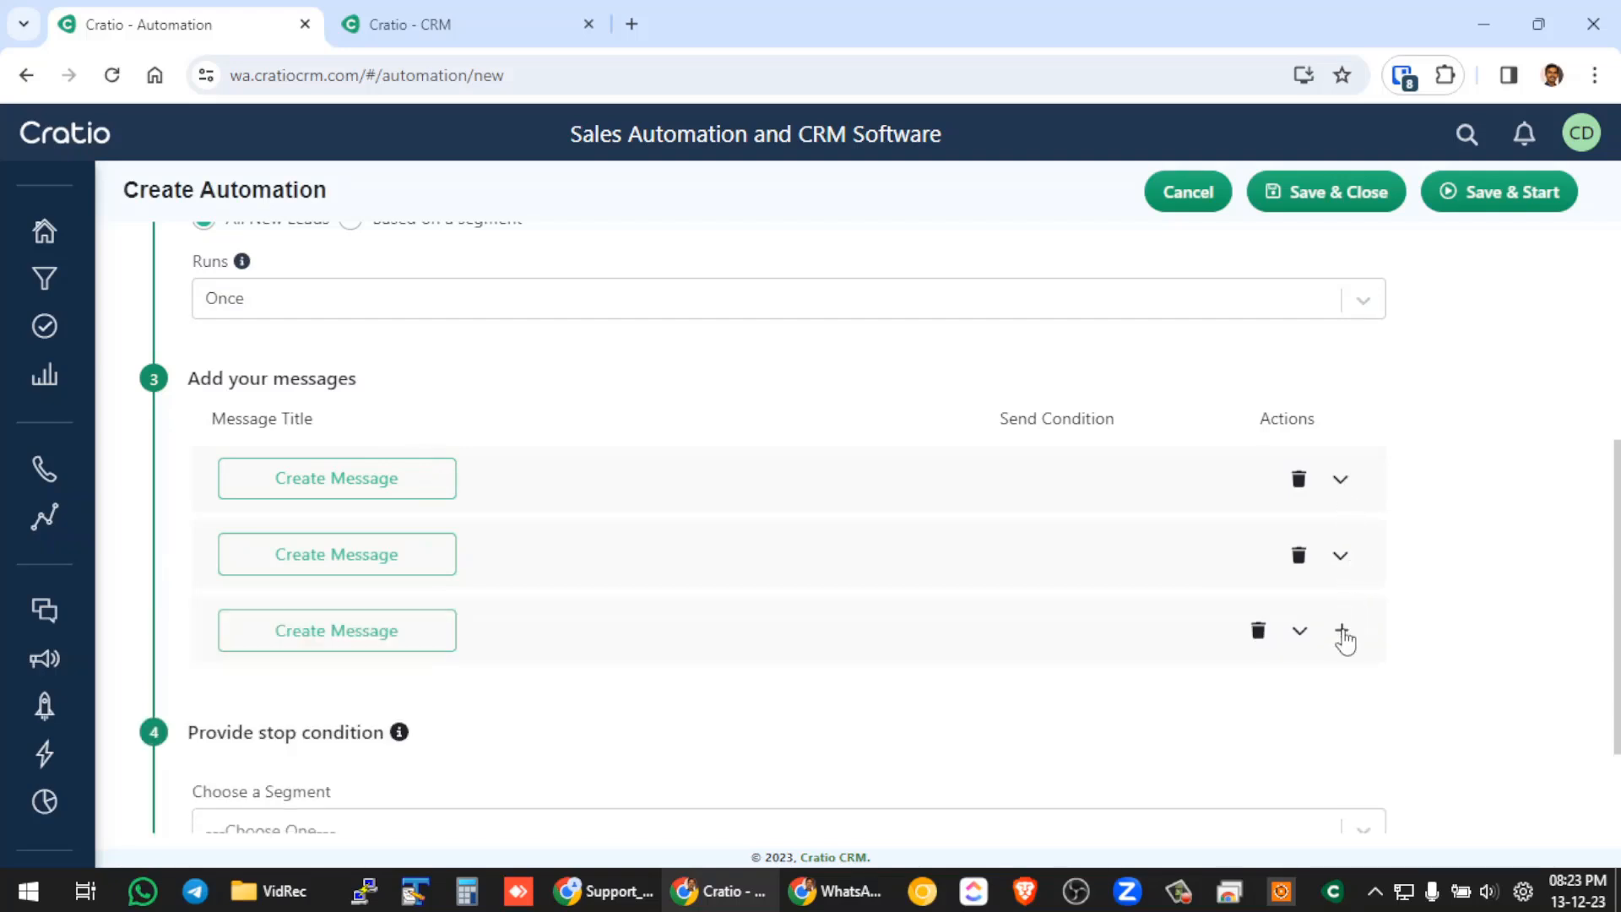
pyautogui.click(1342, 629)
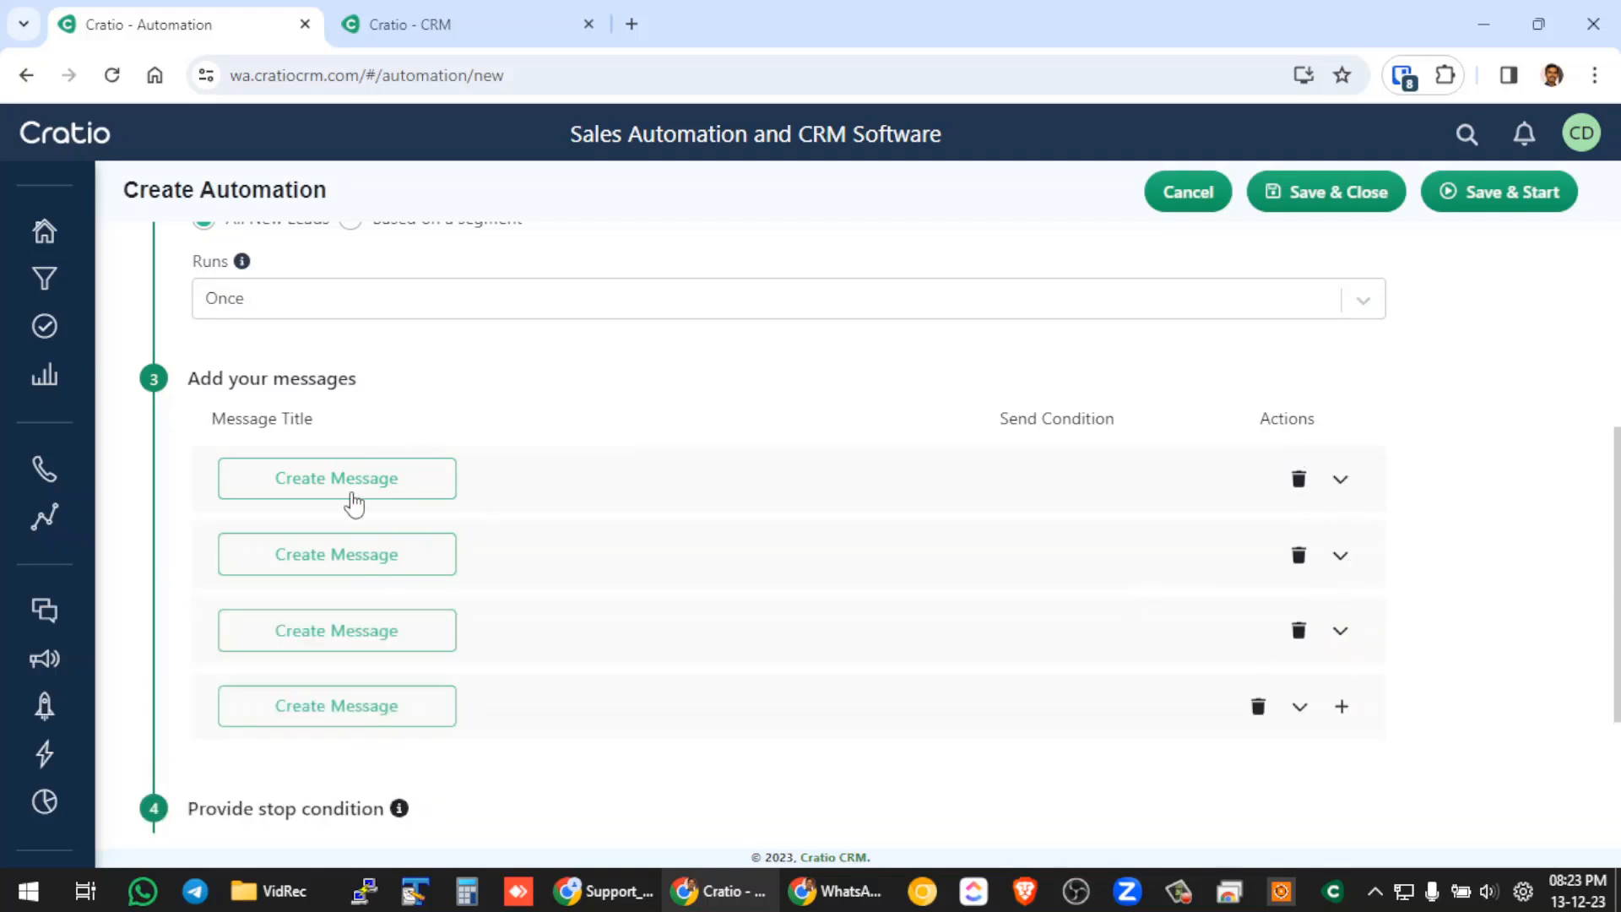
# Try to create a first message named t1 from the call_back_notification_to_user template.
pyautogui.click(354, 483)
pyautogui.click(529, 264)
pyautogui.write('t1')
pyautogui.click(537, 391)
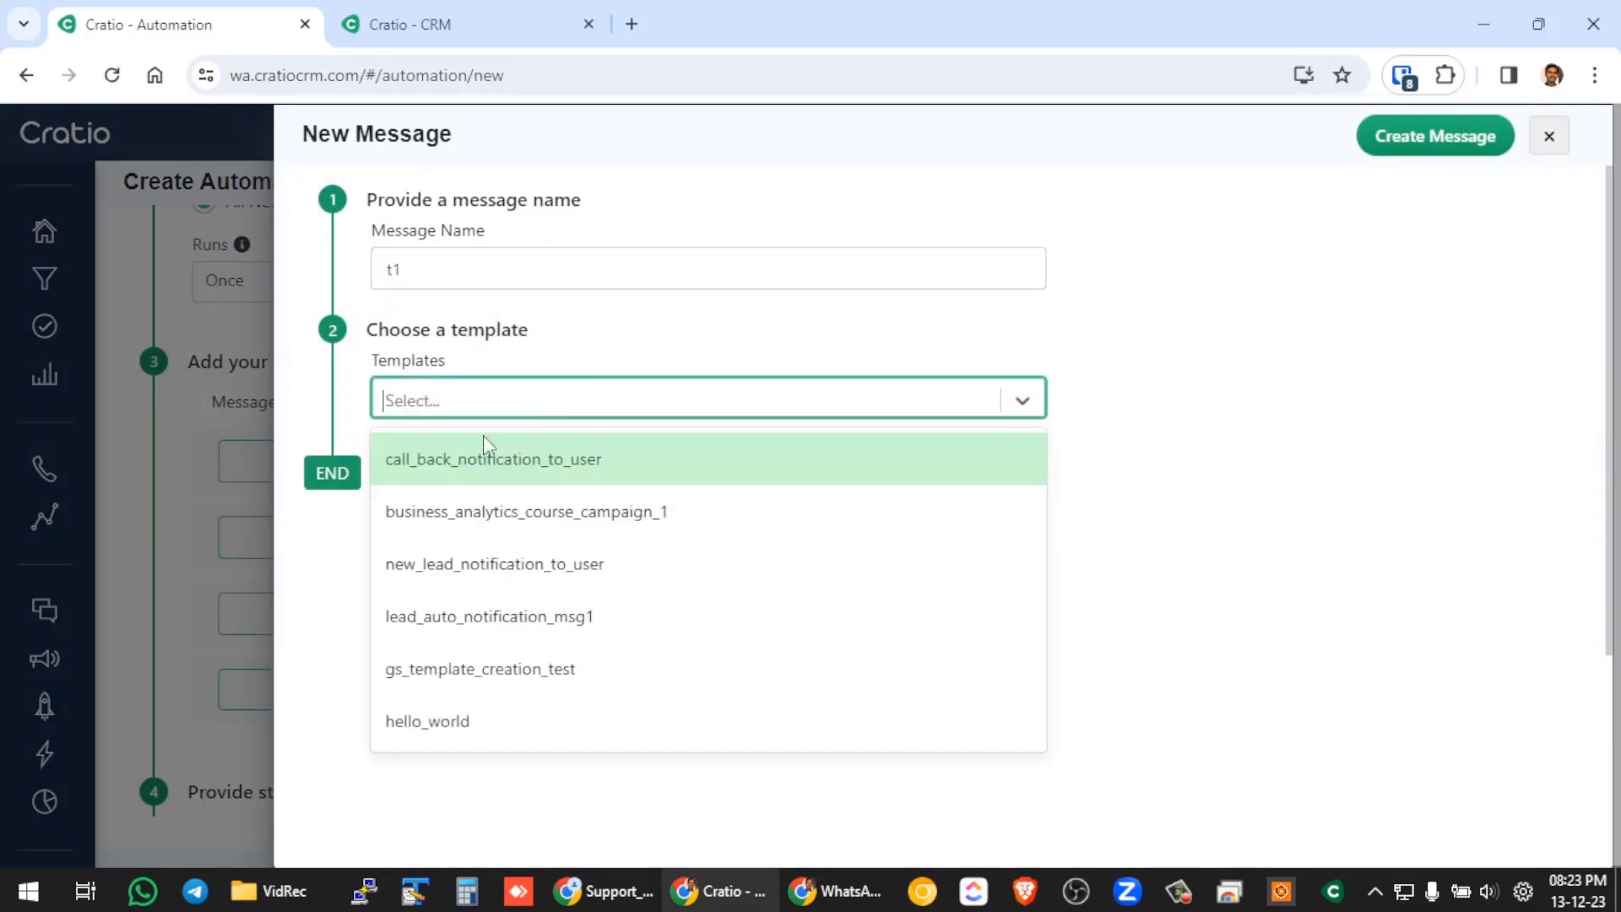
pyautogui.click(485, 454)
pyautogui.click(1435, 136)
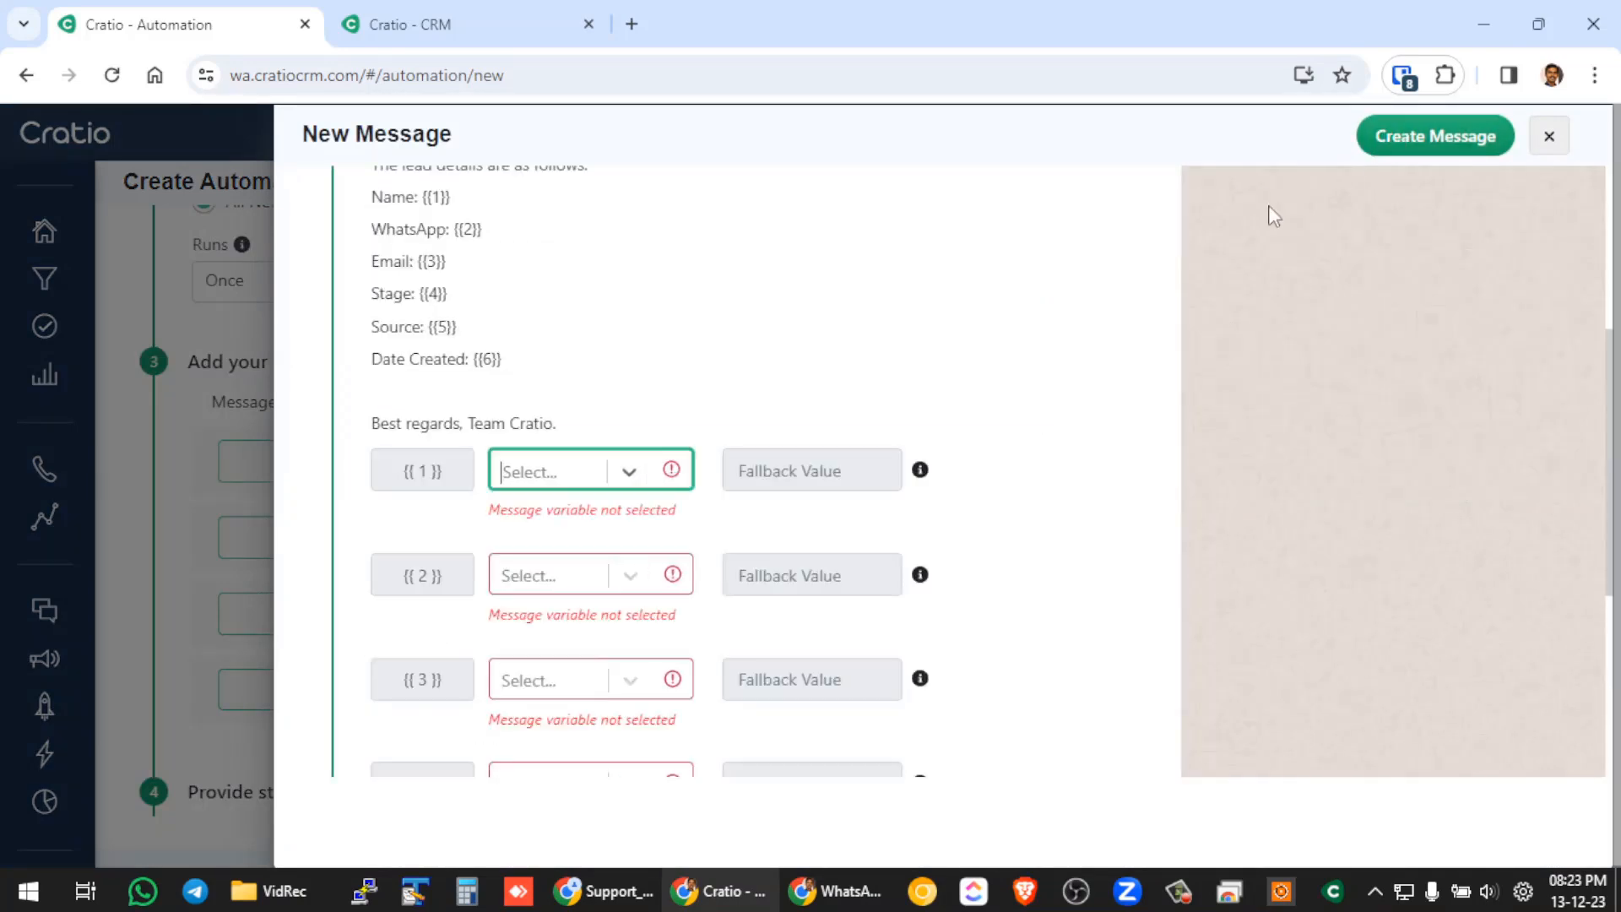
# Switch message t1 to the hello_world template and create the message.
pyautogui.scroll(3, 553, 376)
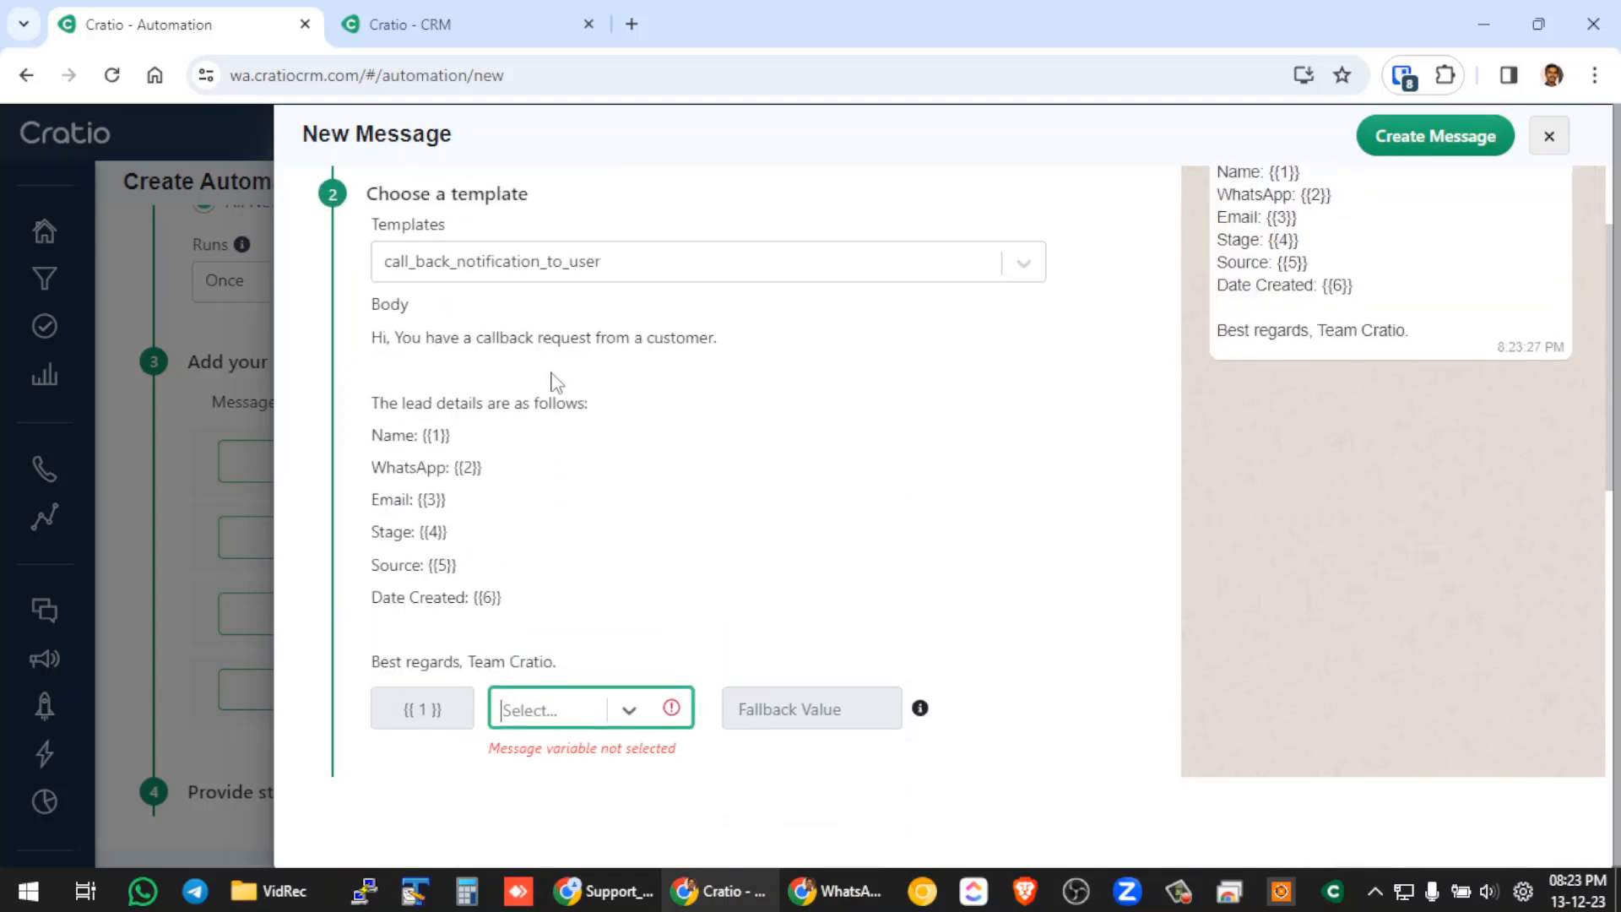
pyautogui.click(549, 262)
pyautogui.click(463, 604)
pyautogui.click(1439, 136)
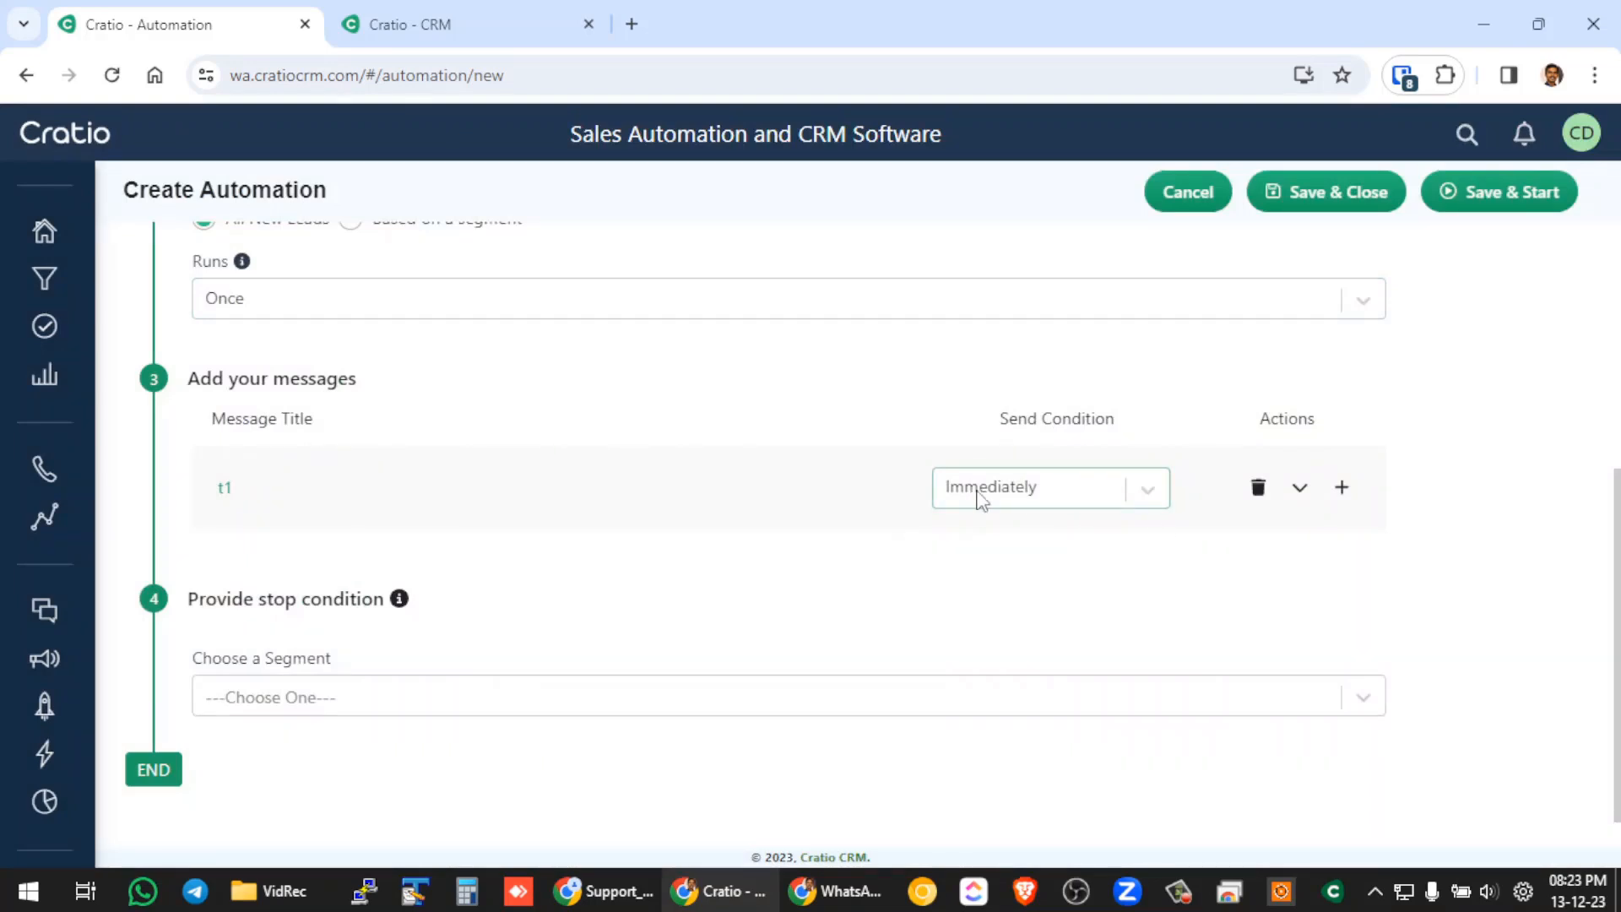
# Set the send condition of message t1 to Immediately.
pyautogui.click(1153, 498)
pyautogui.click(1024, 561)
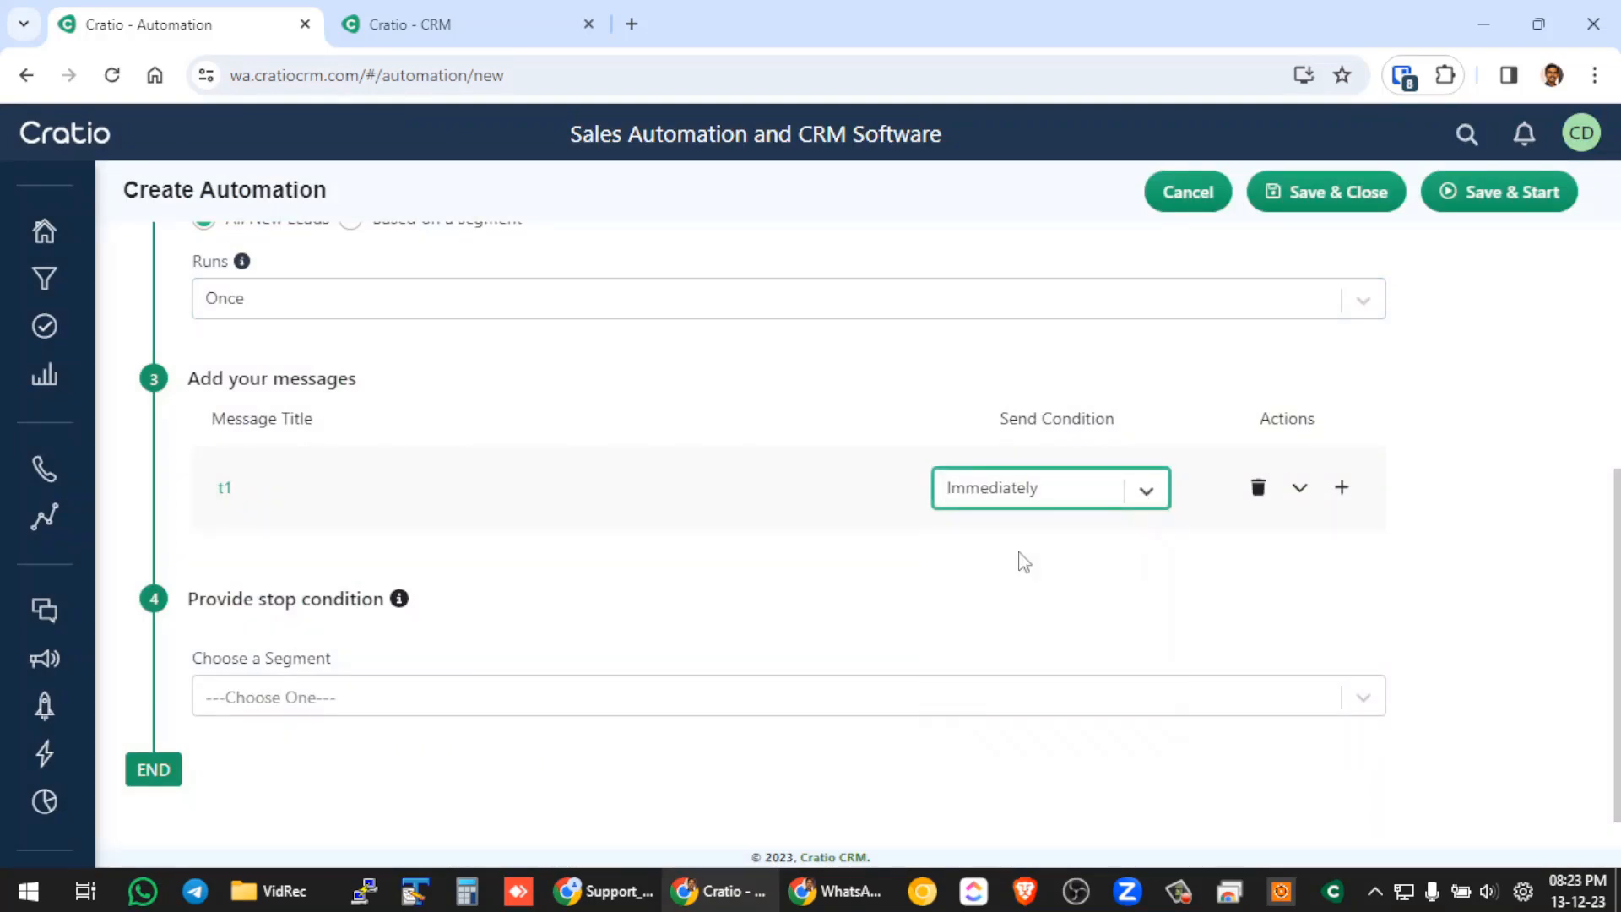
pyautogui.scroll(3, 760, 606)
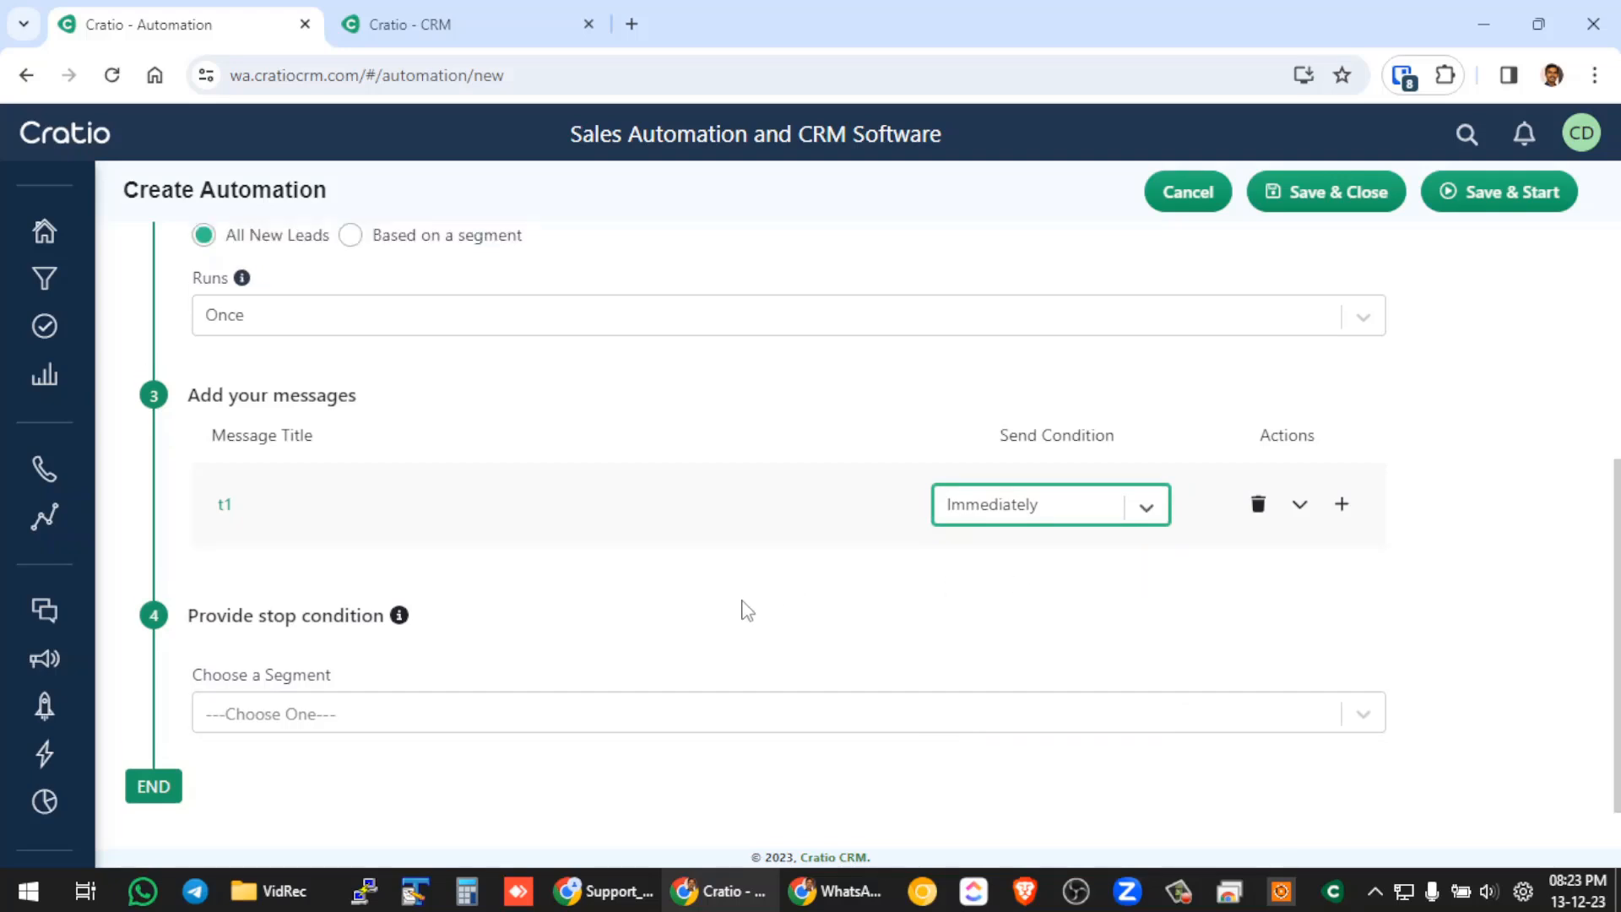
pyautogui.scroll(-3, 439, 599)
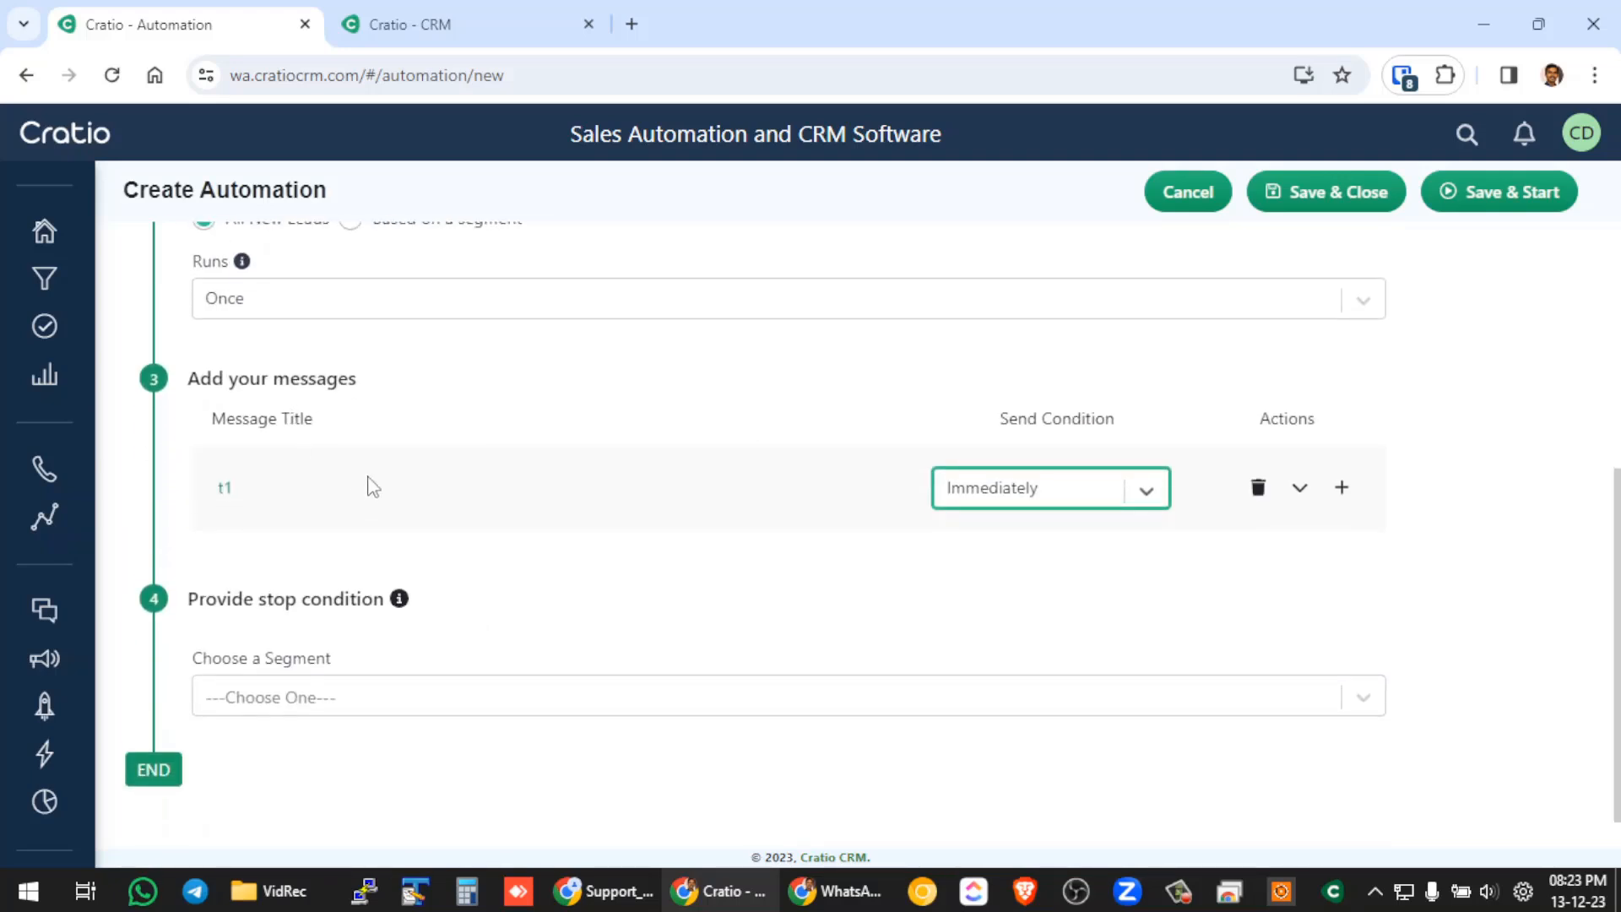
# Add a second message named t2 that uses the hello_world template.
pyautogui.click(1346, 494)
pyautogui.click(312, 572)
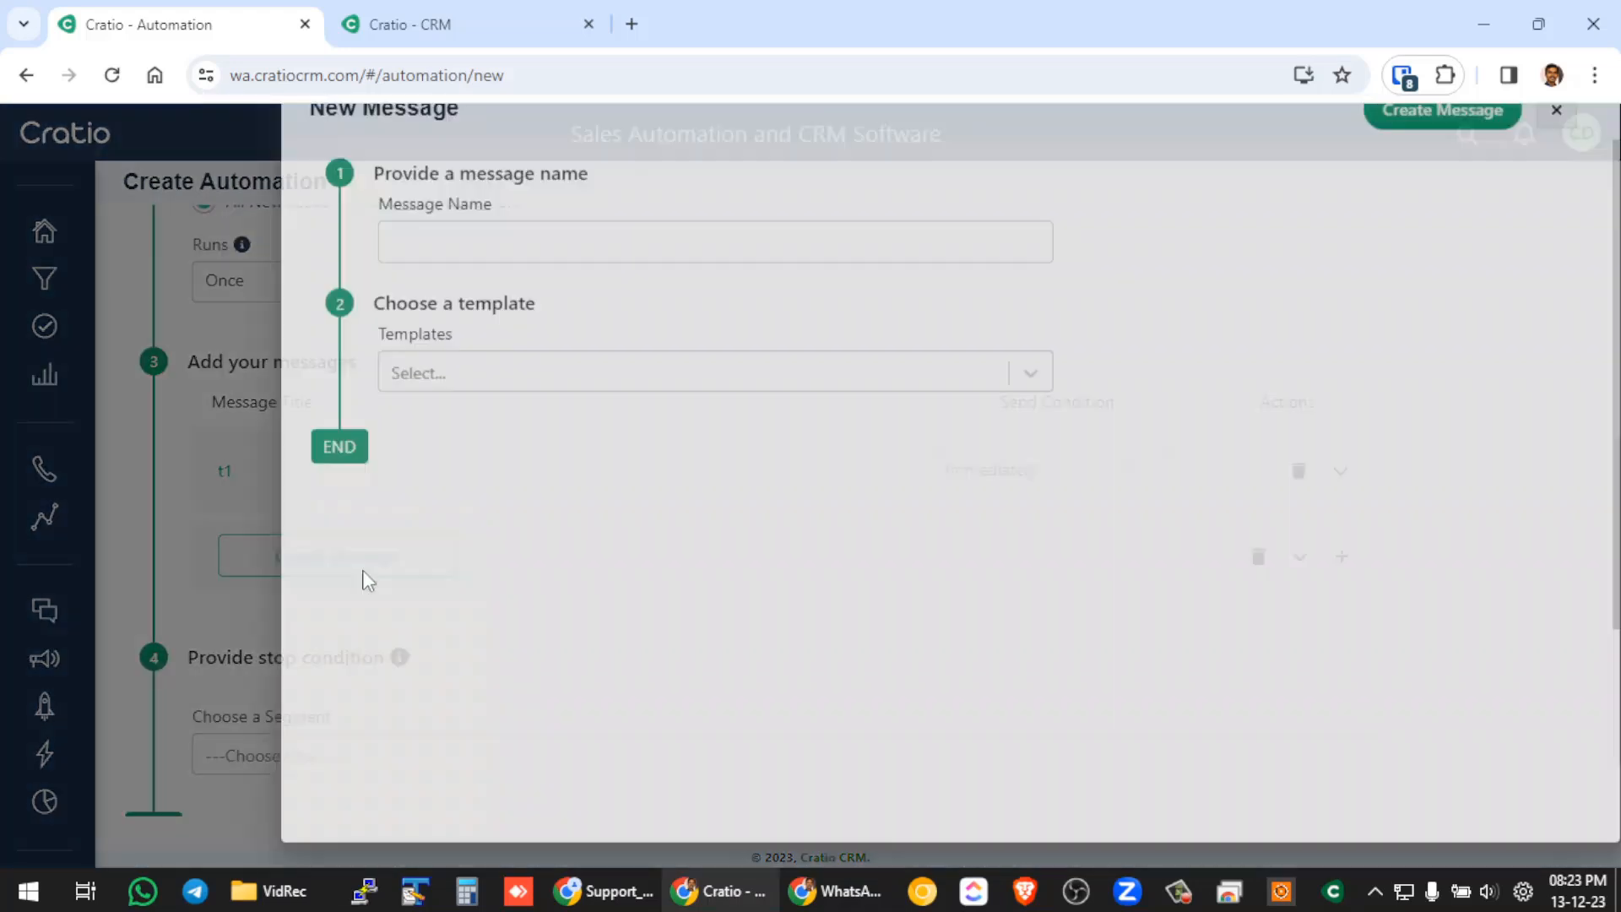
pyautogui.click(455, 276)
pyautogui.write('t2')
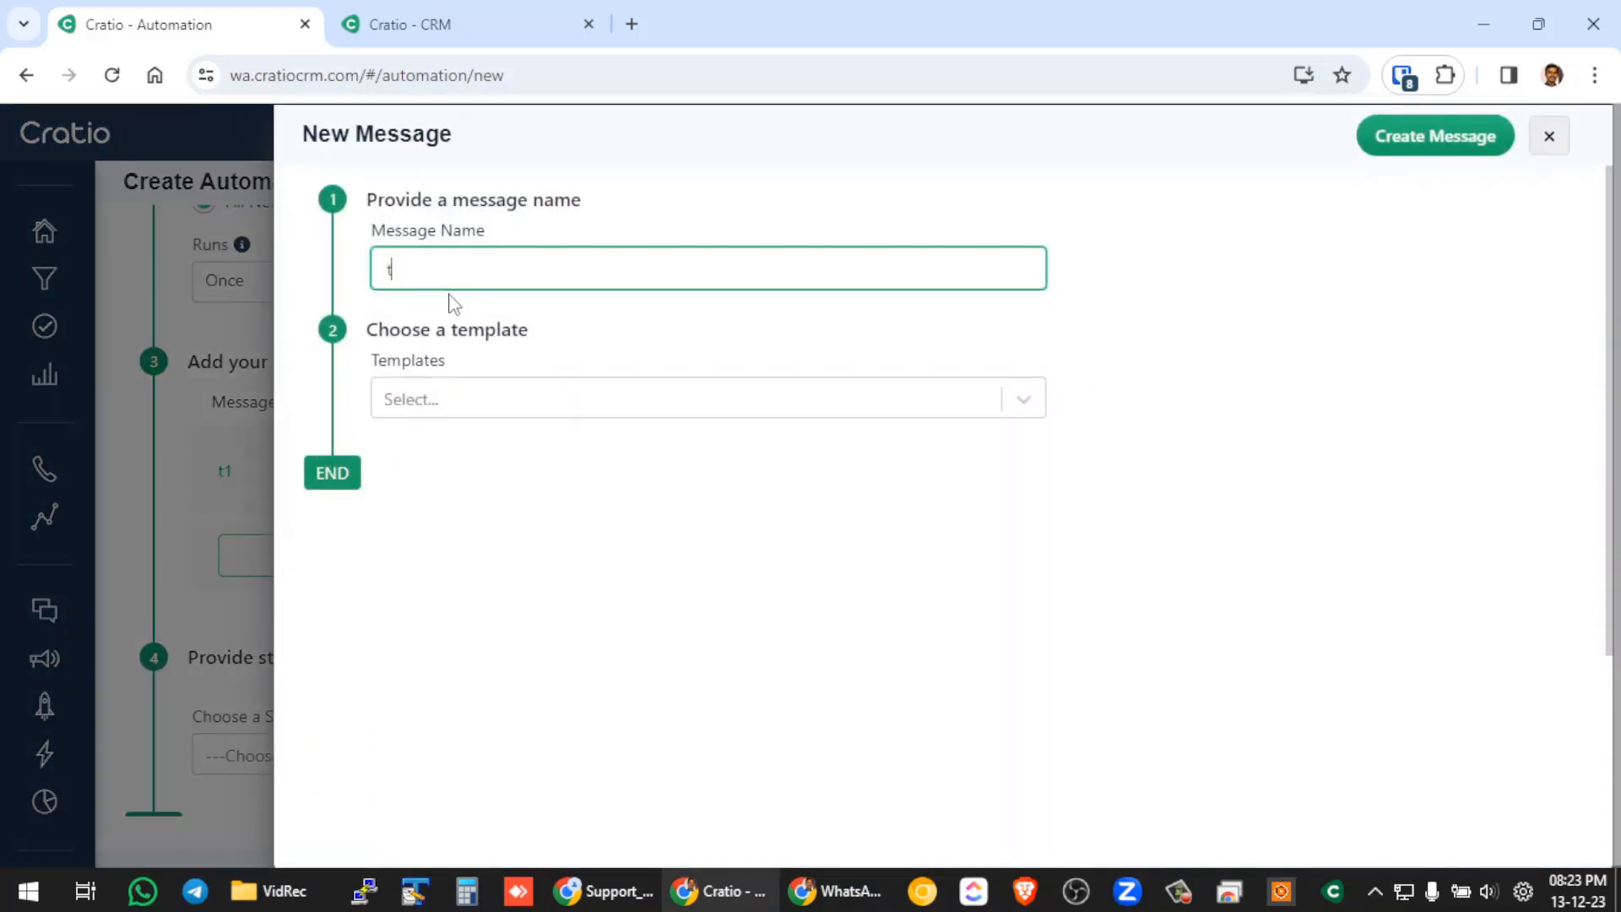
pyautogui.click(469, 409)
pyautogui.click(460, 720)
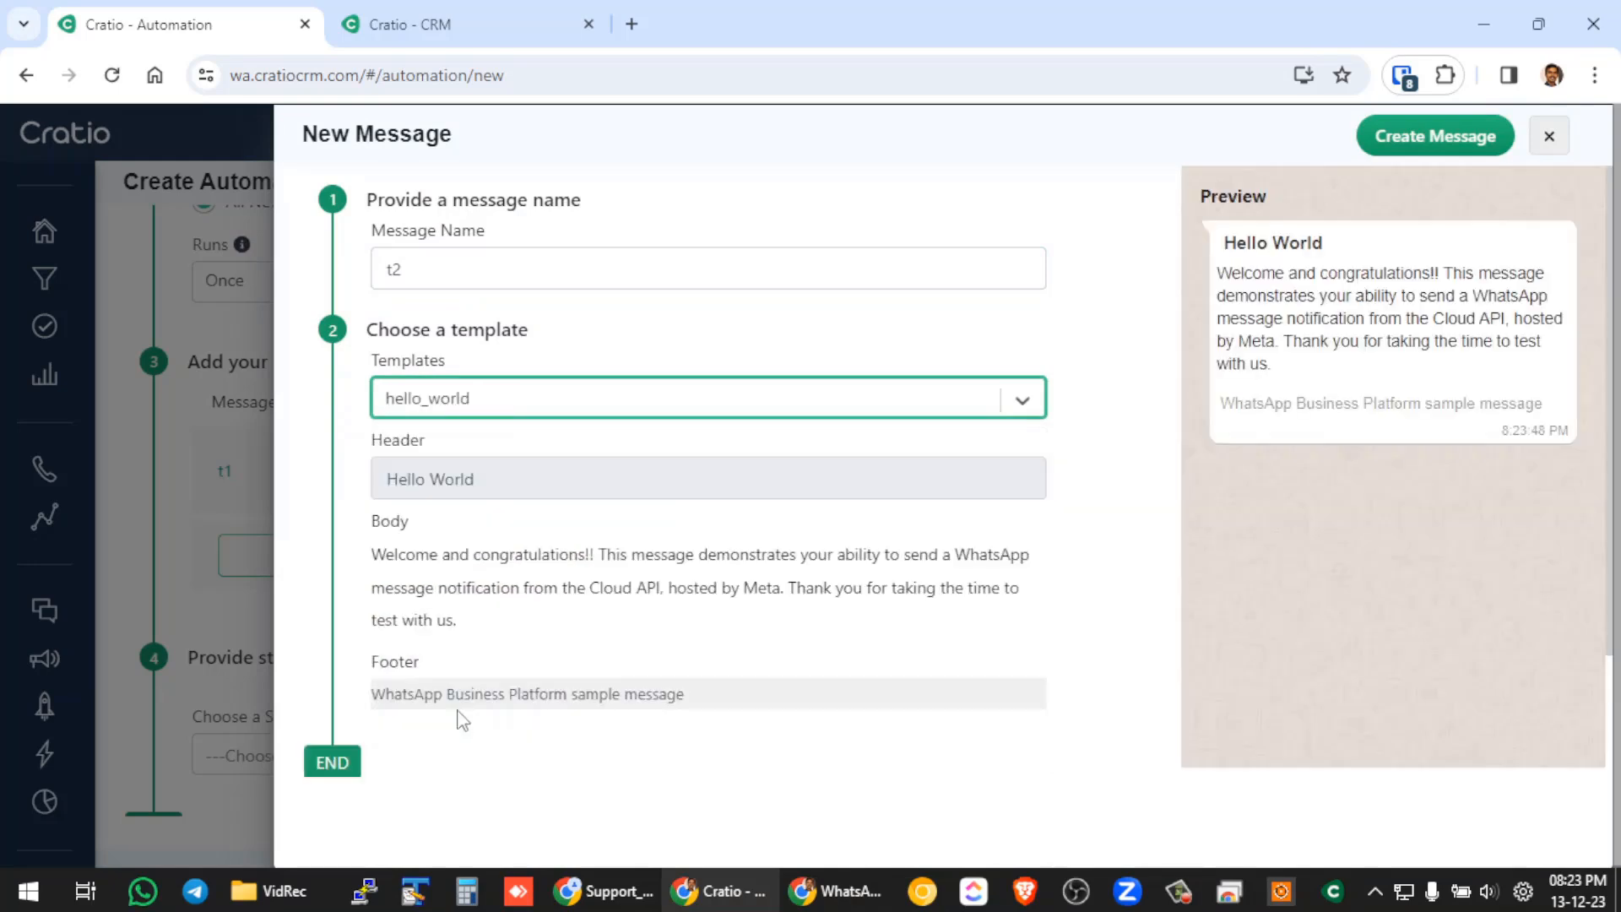
pyautogui.click(1425, 142)
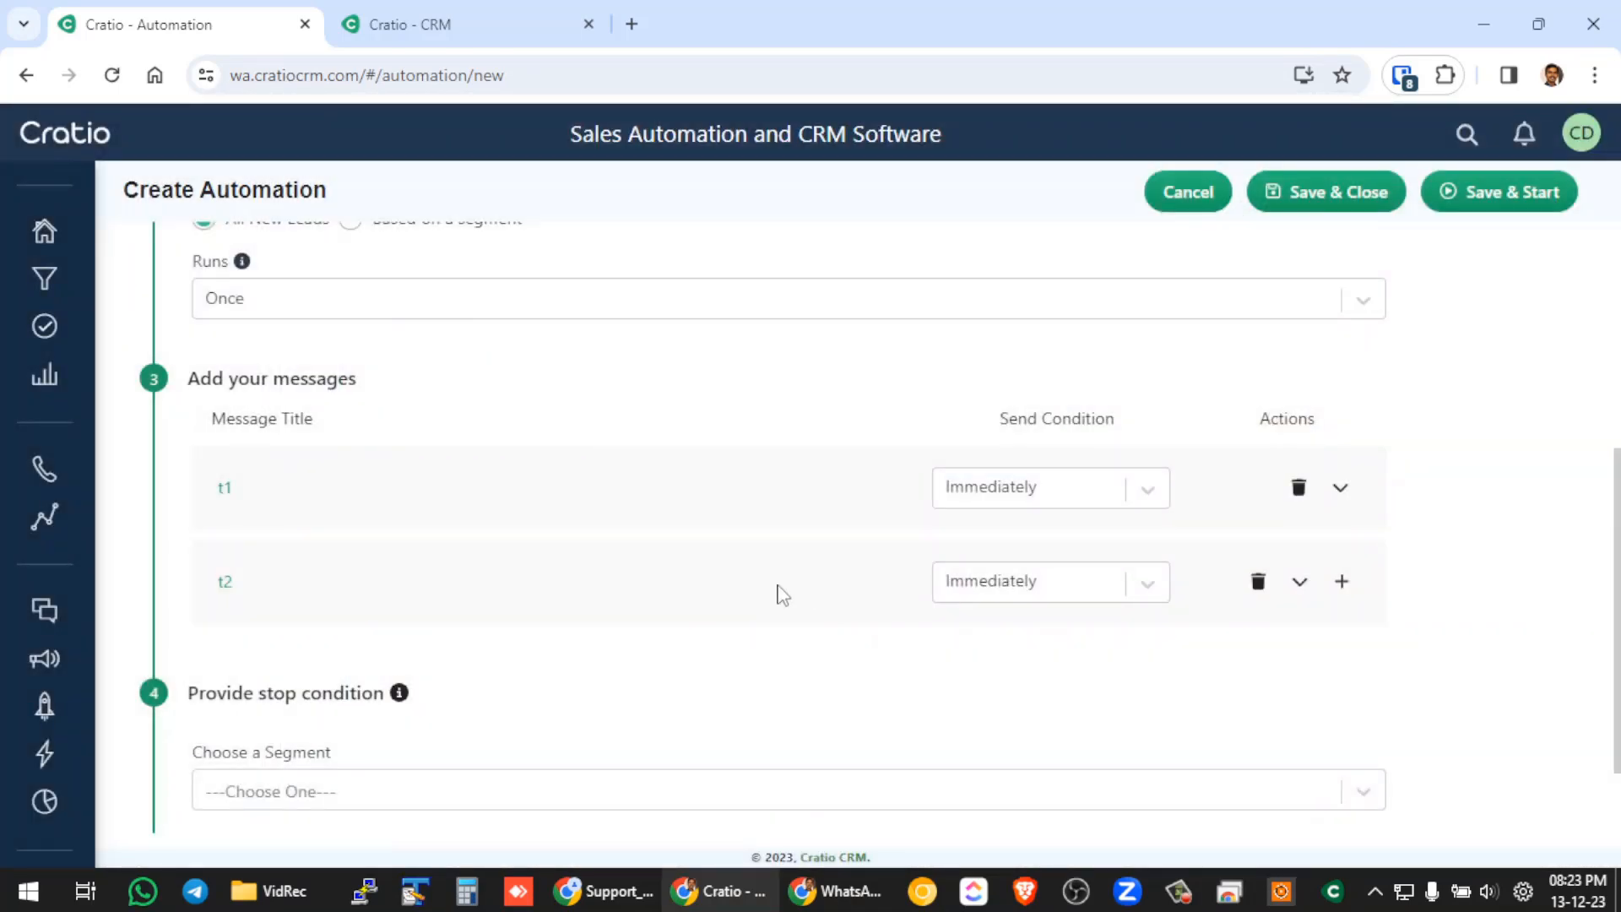
# Set the send condition of message t2 to 1 Days.
pyautogui.click(1137, 593)
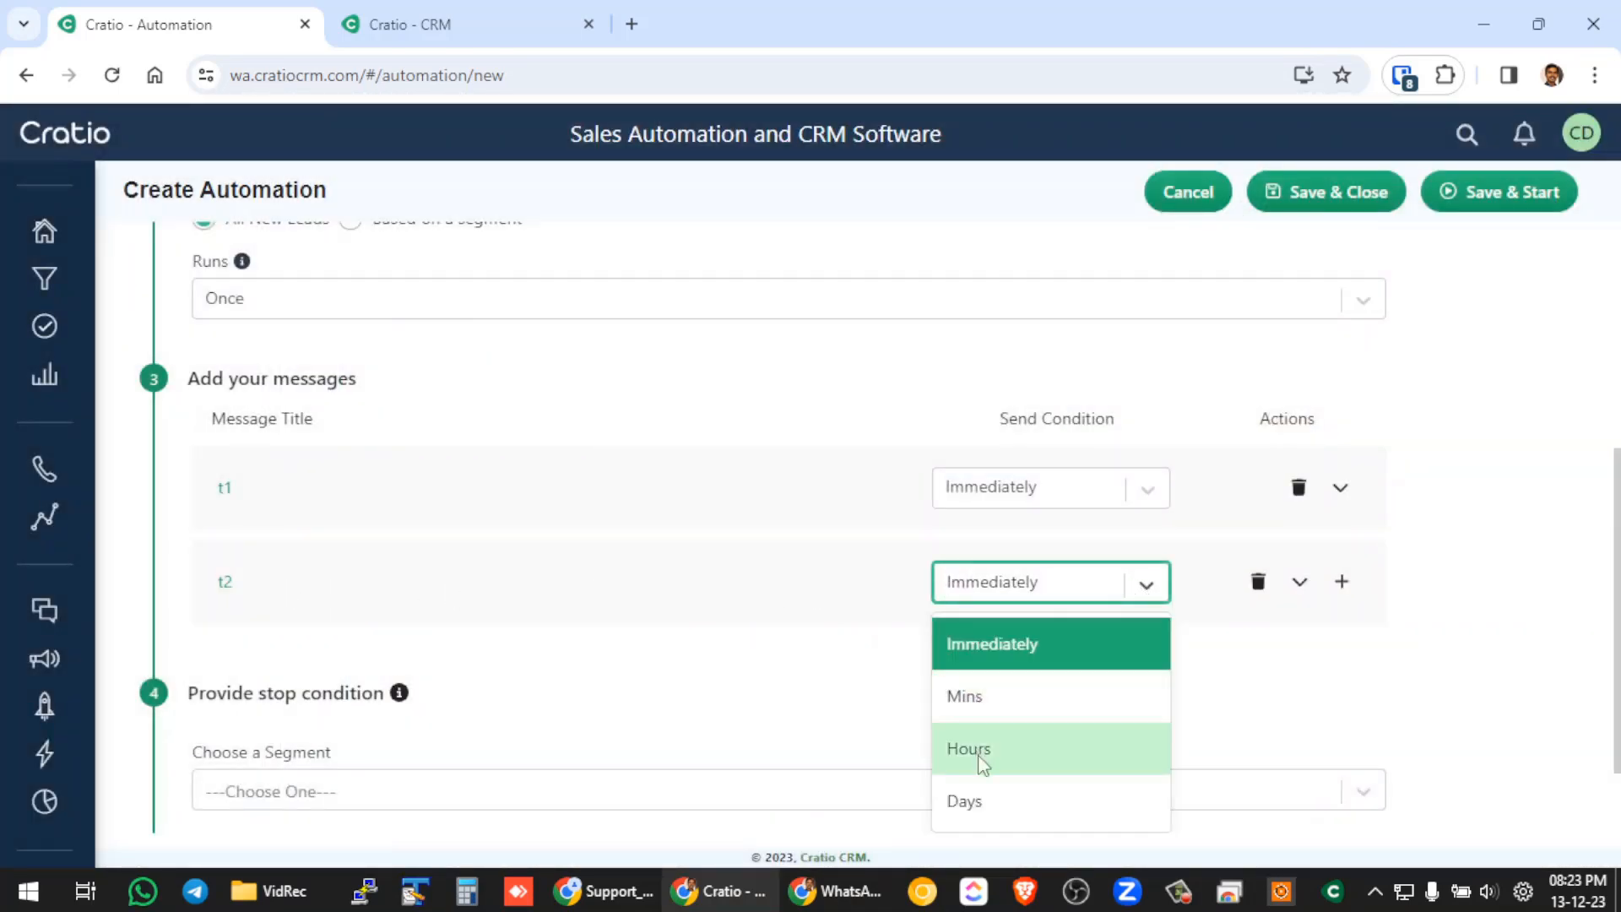
pyautogui.click(976, 806)
pyautogui.click(1001, 584)
pyautogui.write('1')
# Add a third message named "d 5" that uses the hello_world template.
pyautogui.click(1340, 584)
pyautogui.click(418, 676)
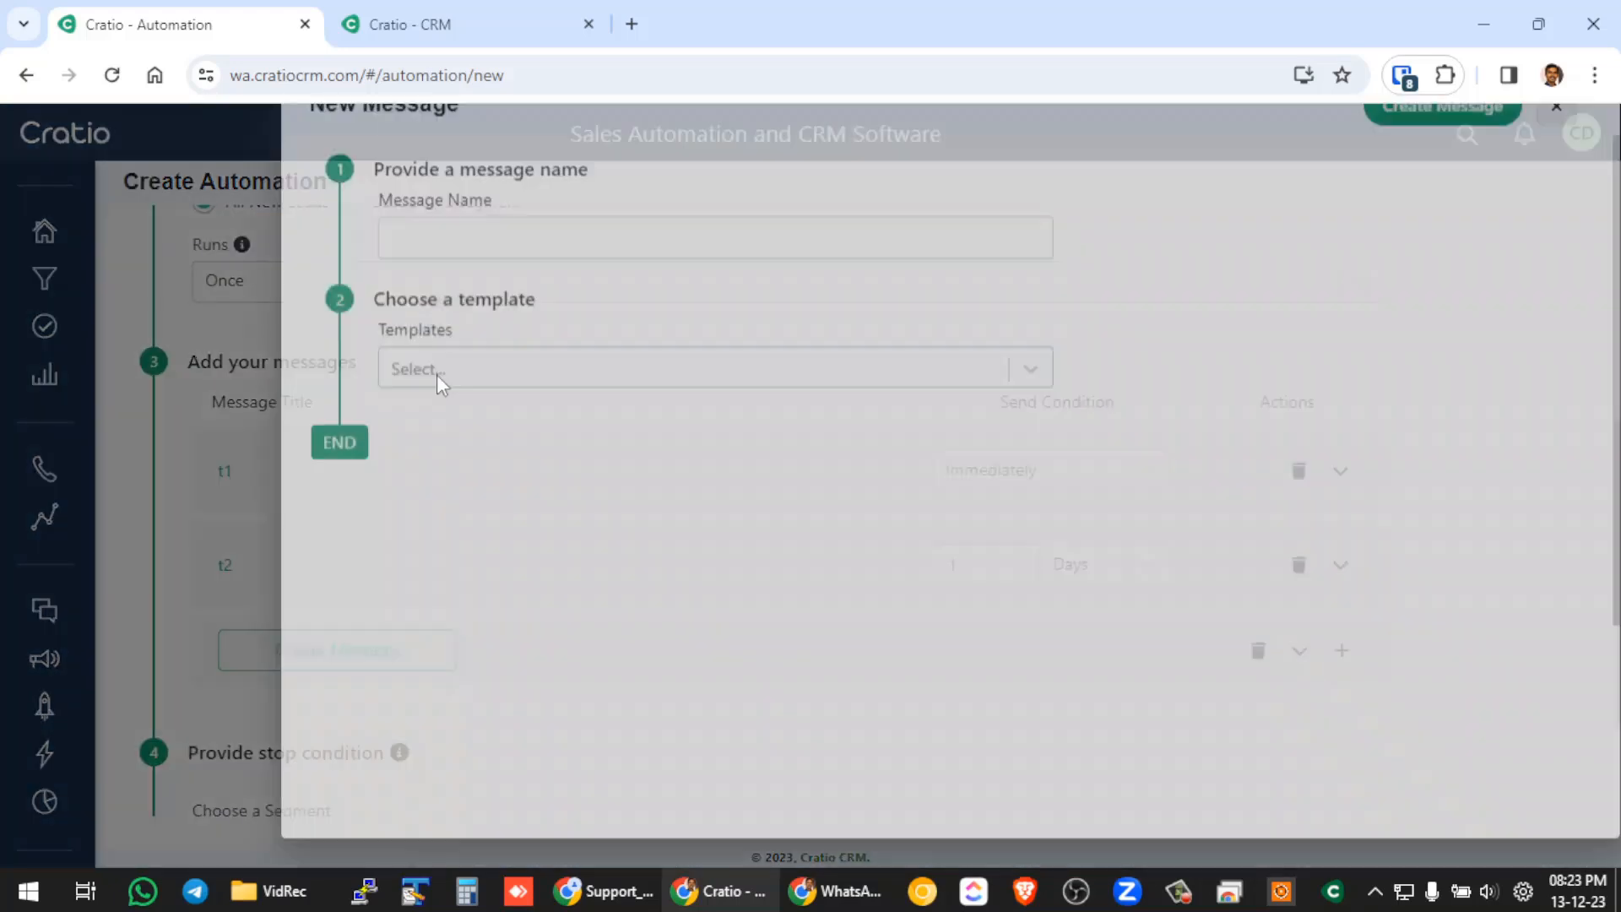
pyautogui.click(446, 280)
pyautogui.write('d')
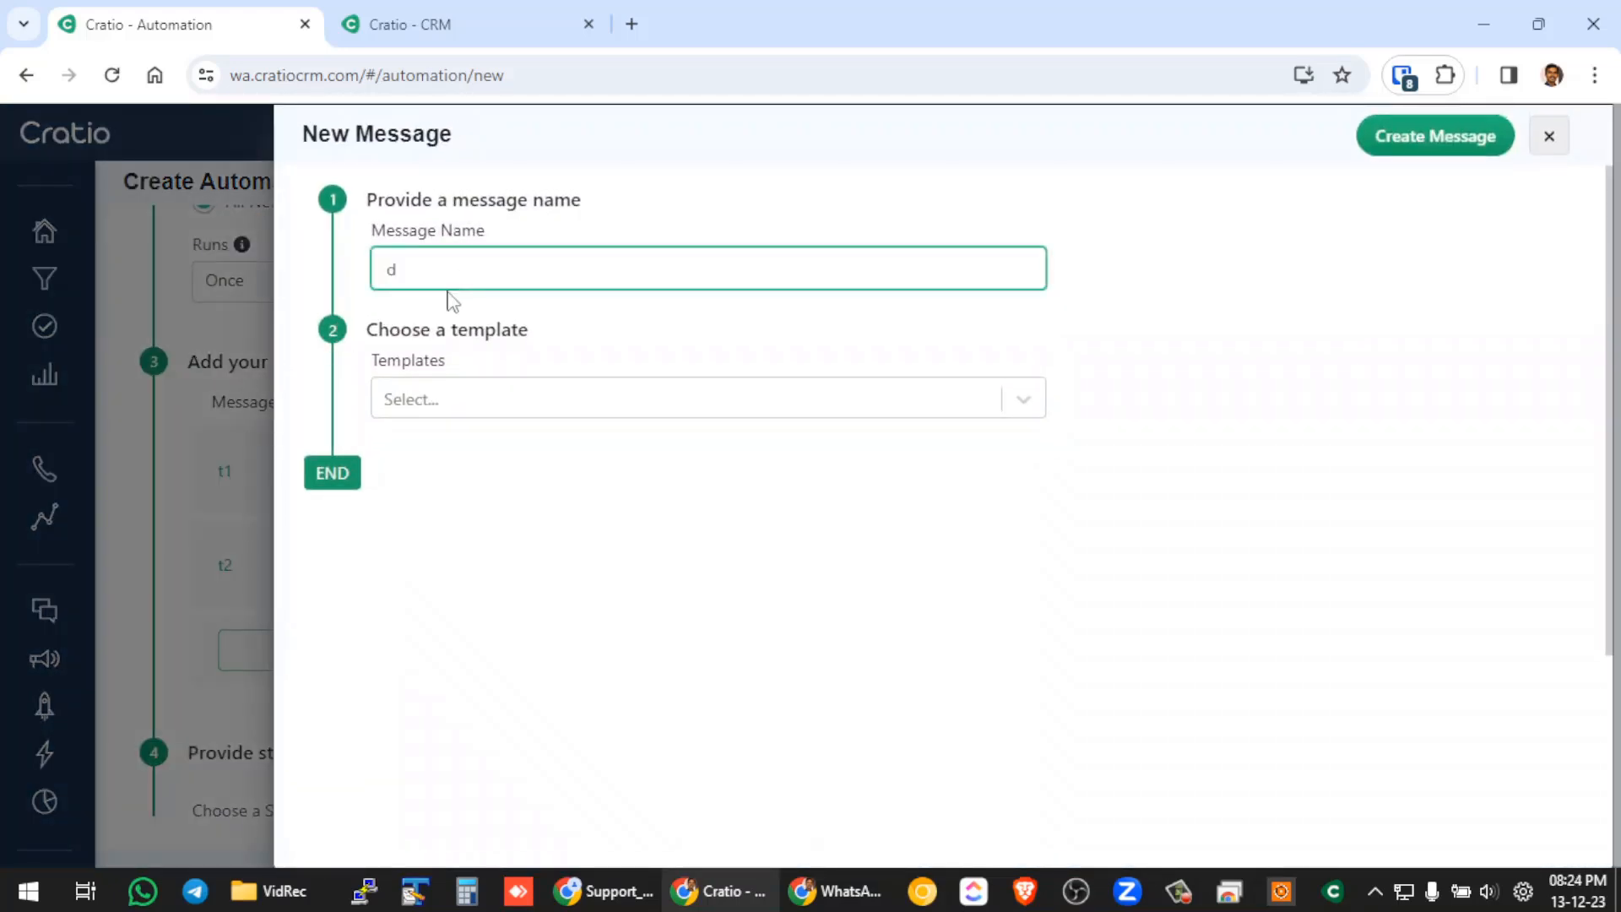
pyautogui.write(' 5')
pyautogui.click(445, 404)
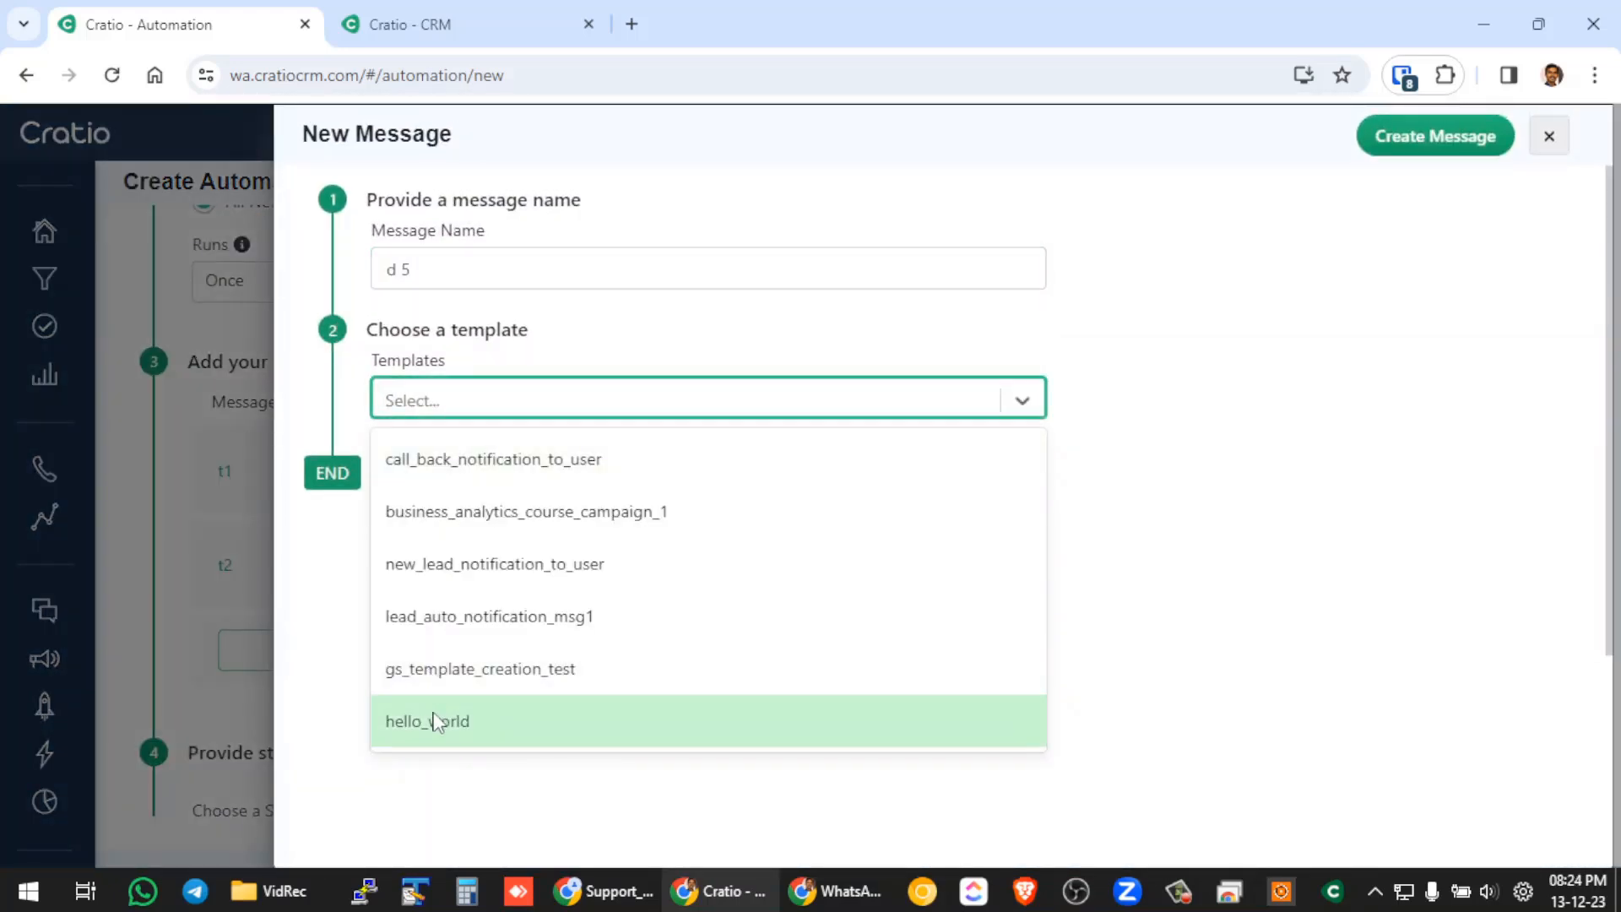
pyautogui.click(434, 718)
pyautogui.click(1405, 141)
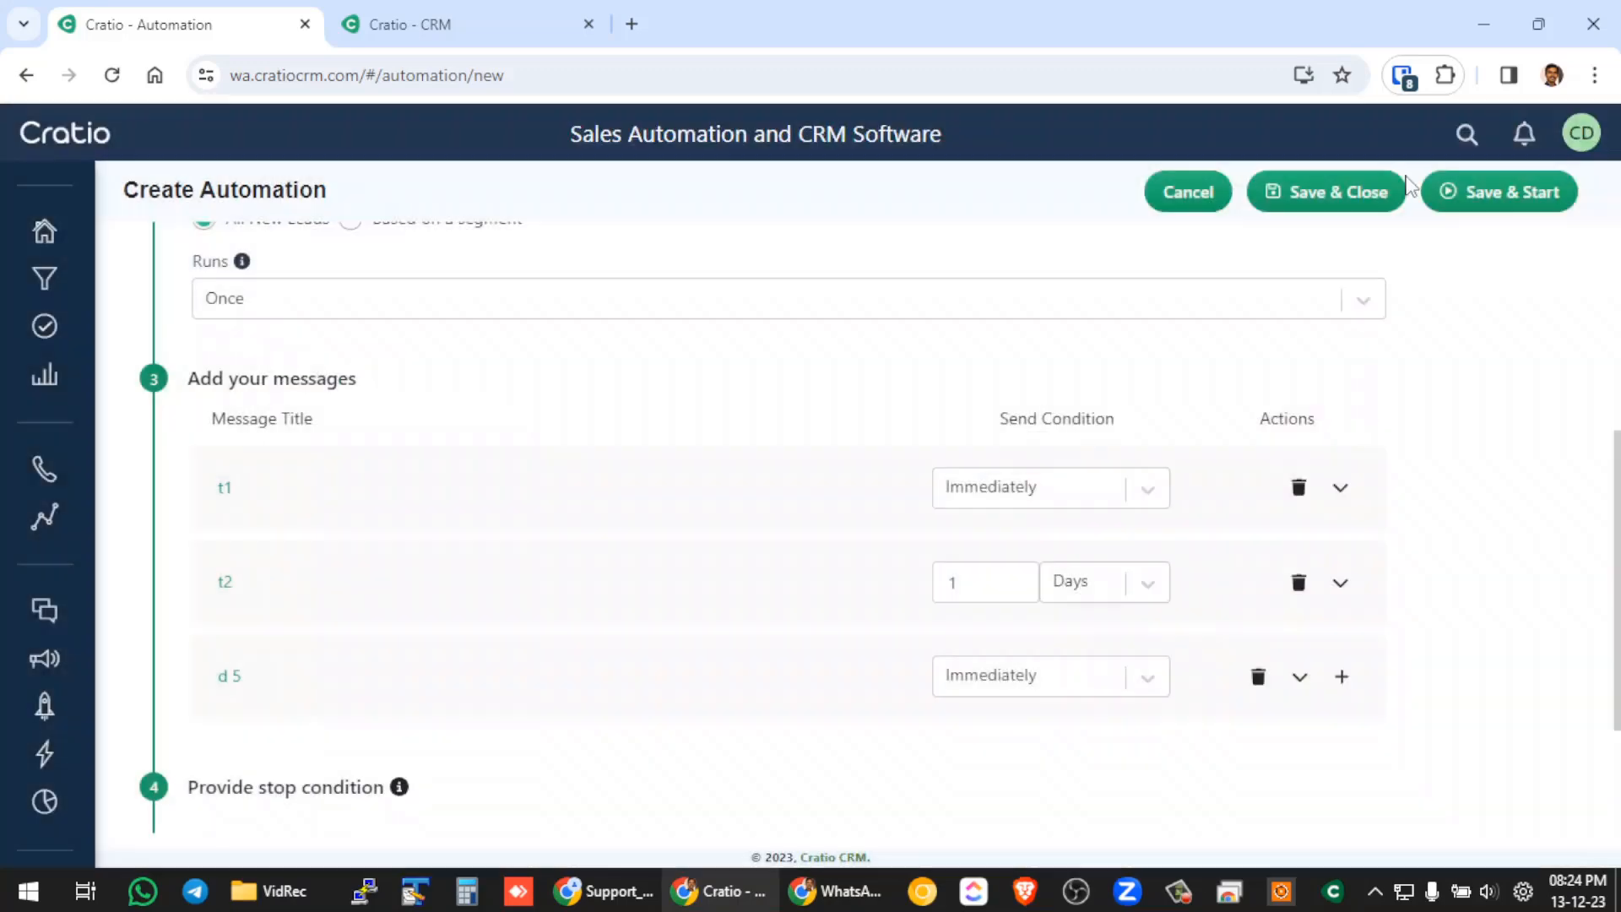
# Set the send condition of message "d 5" to 2 Days.
pyautogui.click(1151, 677)
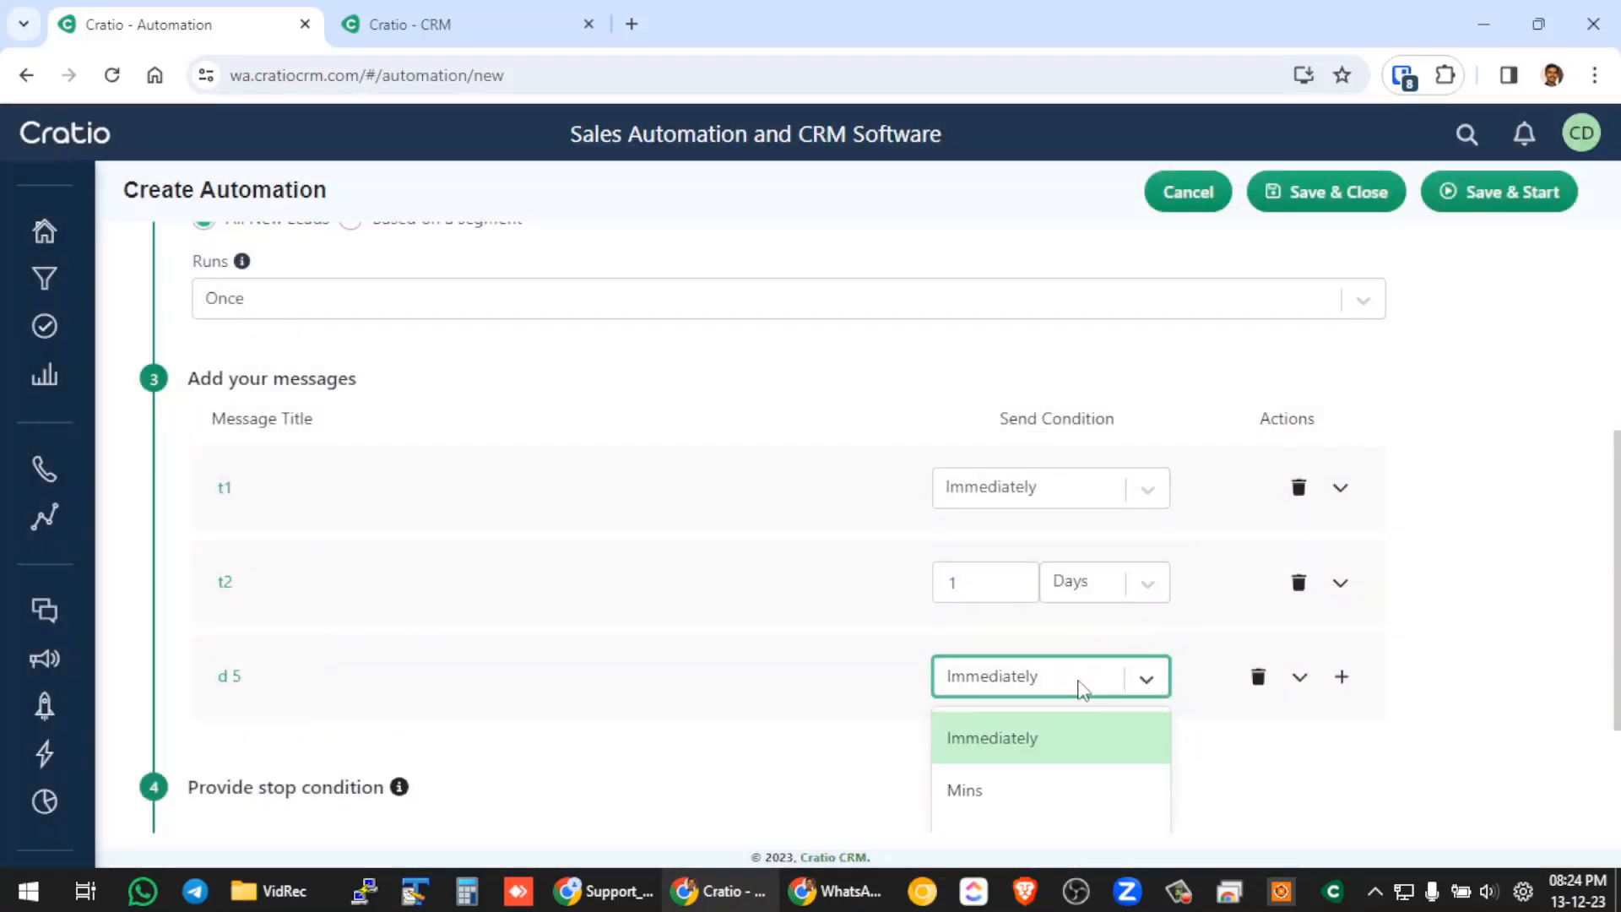
pyautogui.scroll(-2, 1056, 726)
pyautogui.click(1014, 770)
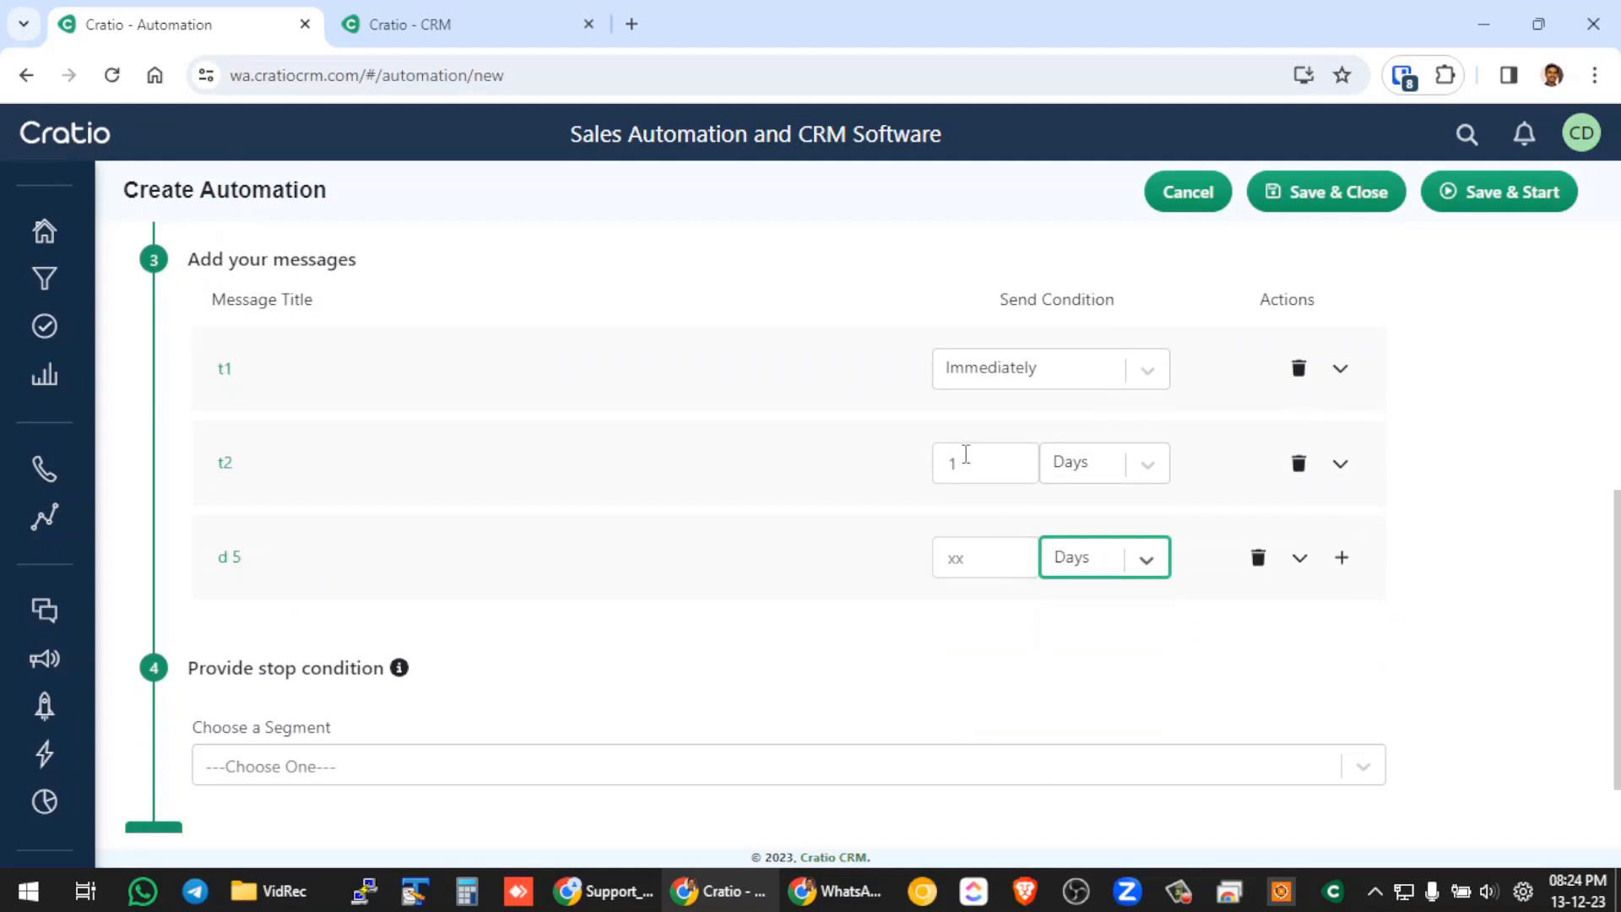
pyautogui.click(984, 557)
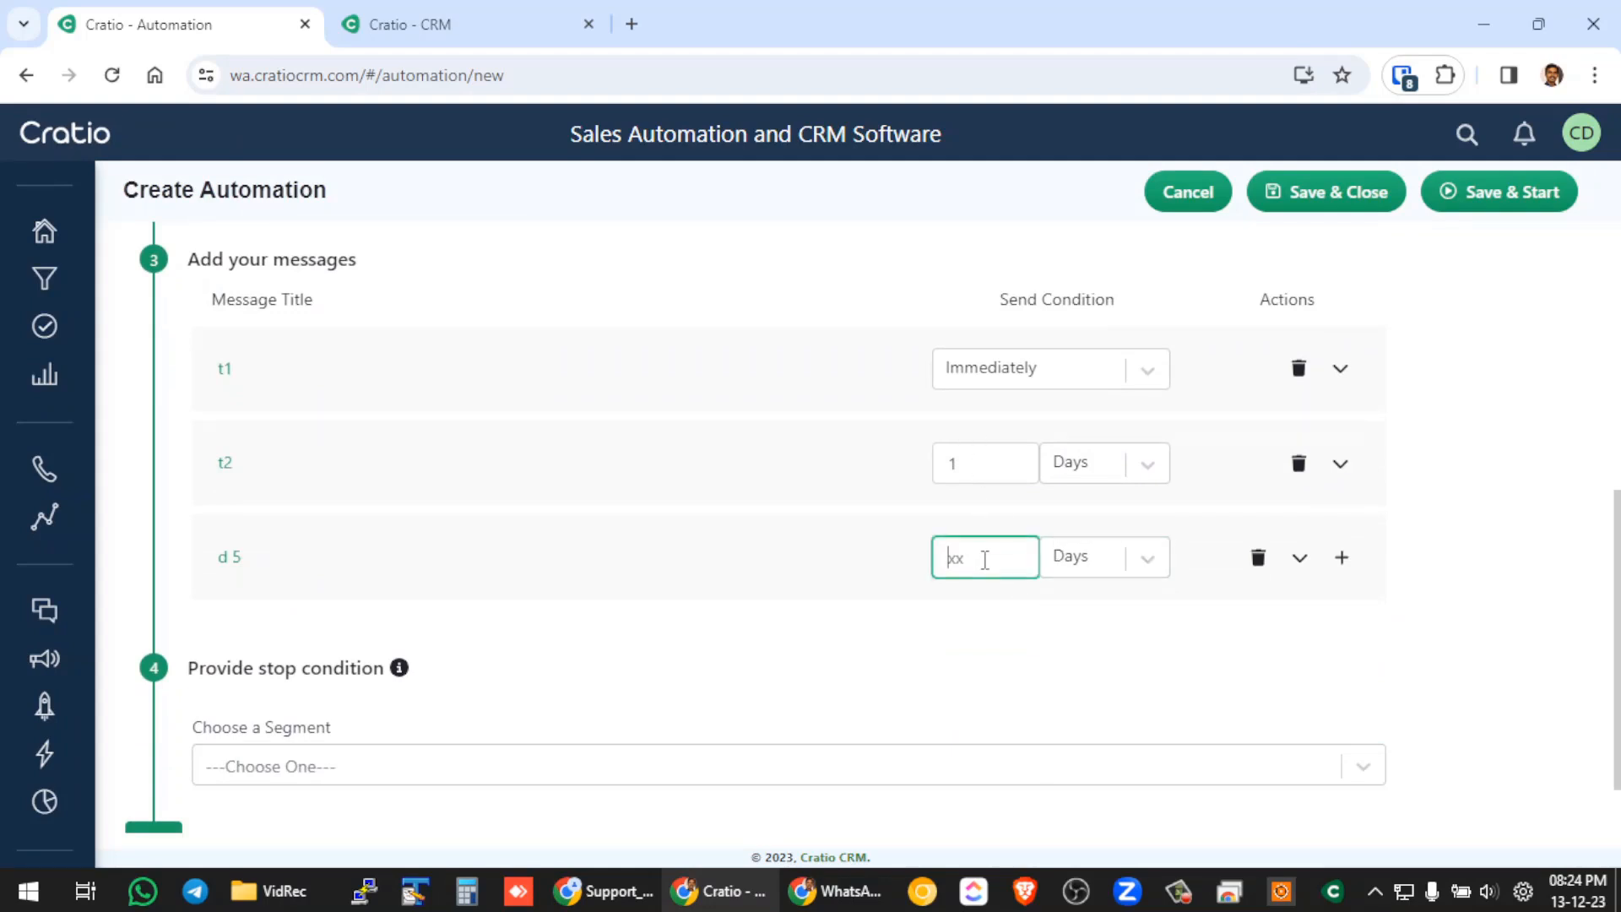
pyautogui.write('2')
pyautogui.click(841, 627)
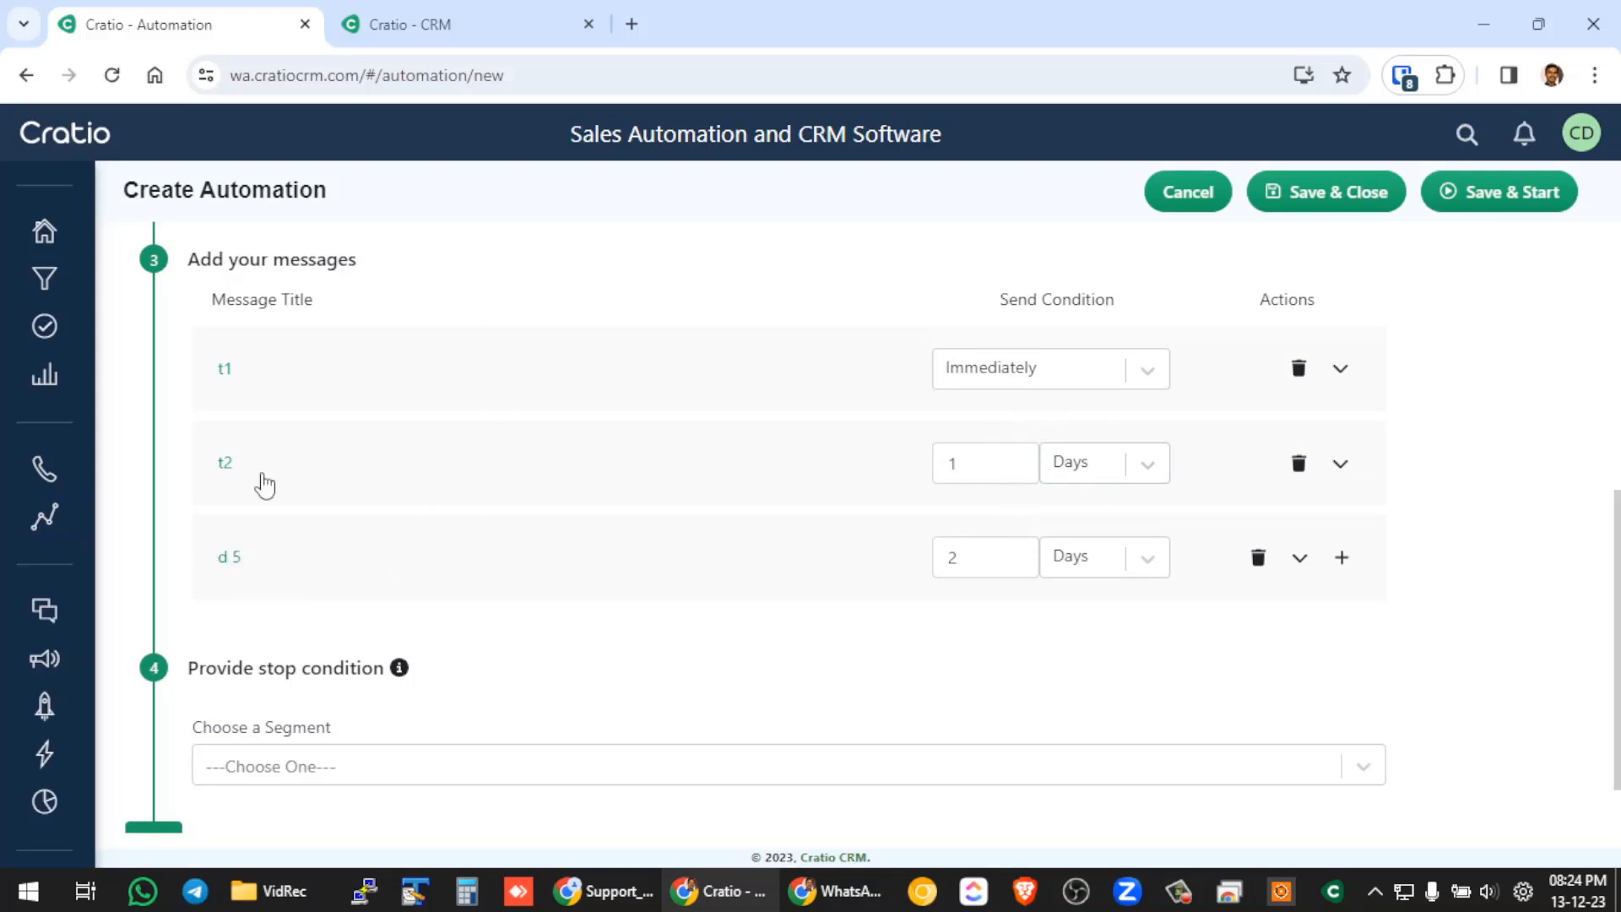
# Review the automation's settings and choose the All Active Leads segment as its stop condition.
pyautogui.scroll(-1, 541, 519)
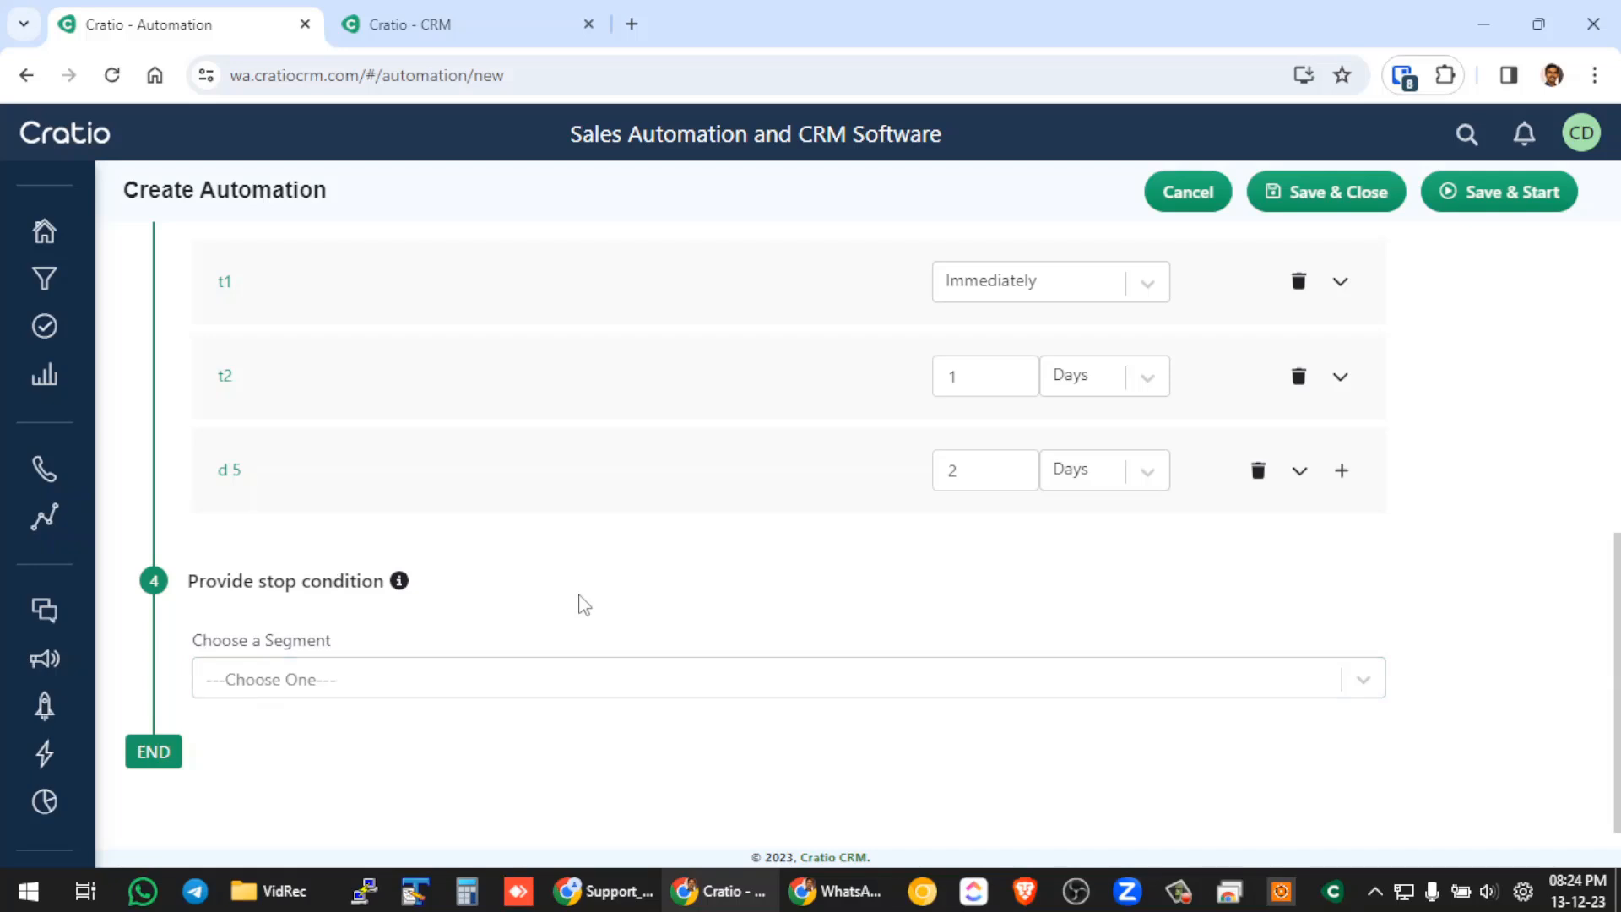
pyautogui.scroll(10, 579, 604)
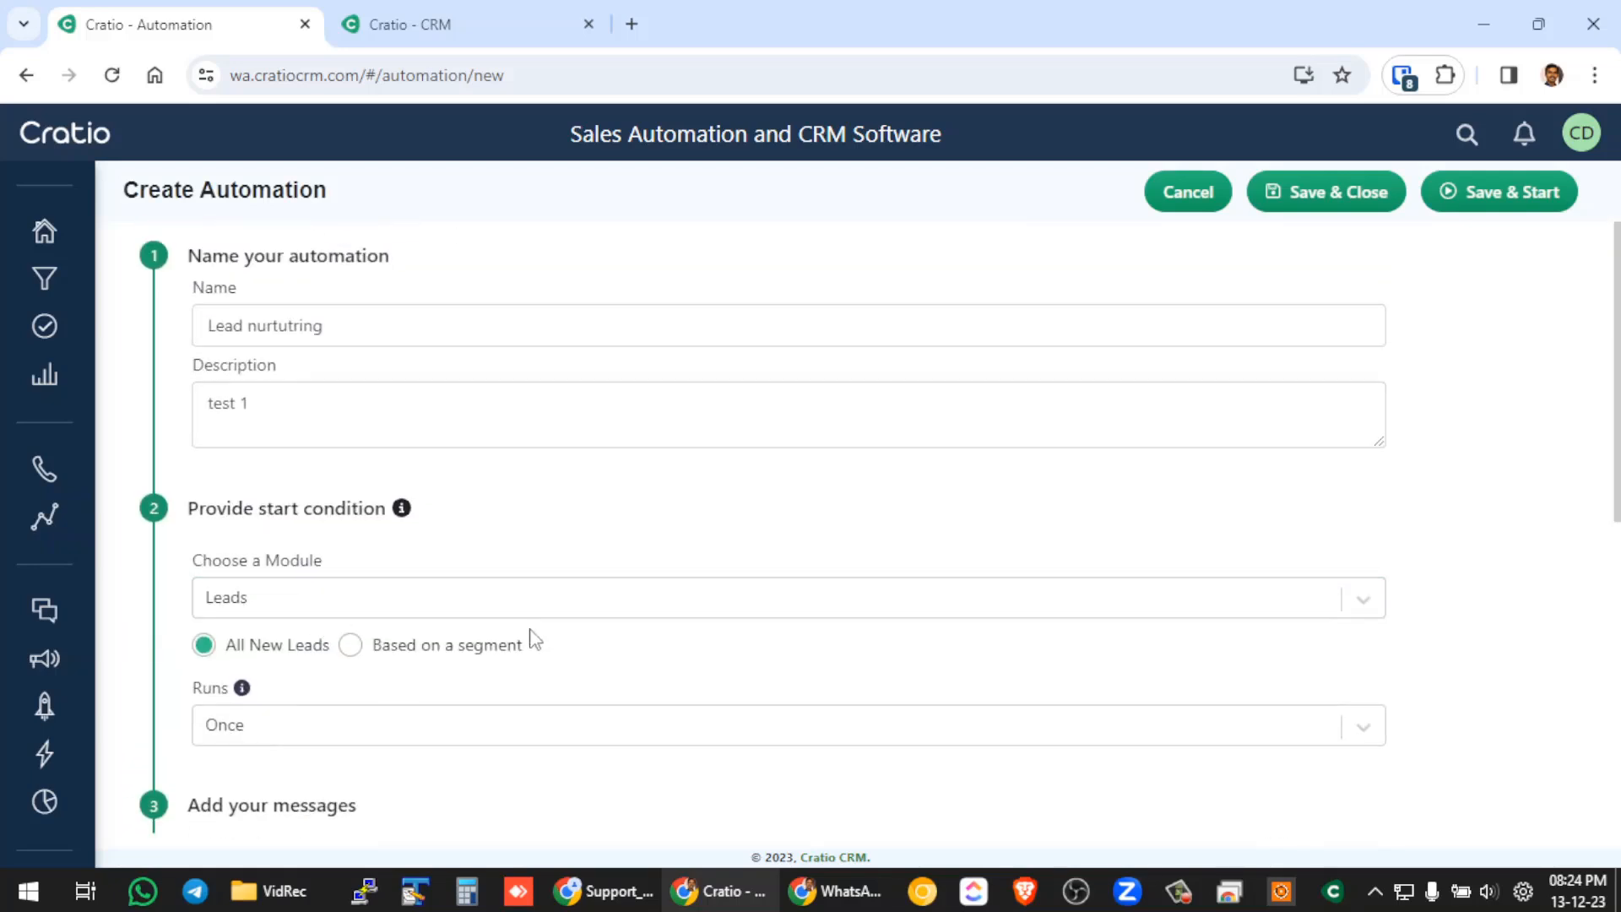
pyautogui.scroll(-5, 523, 635)
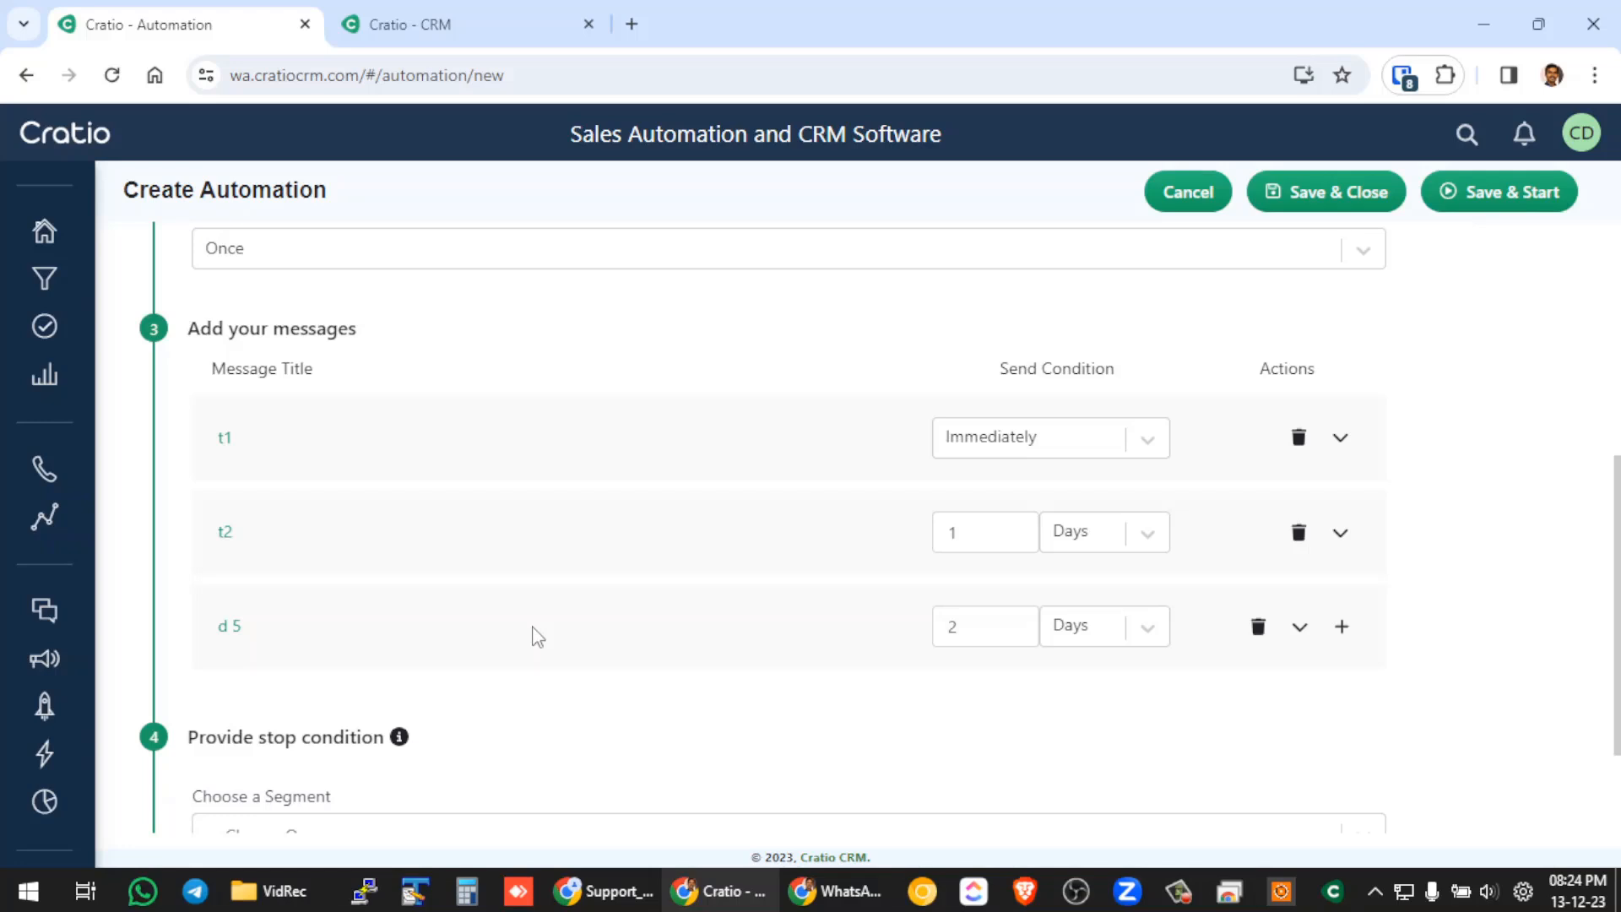
pyautogui.scroll(-2, 540, 633)
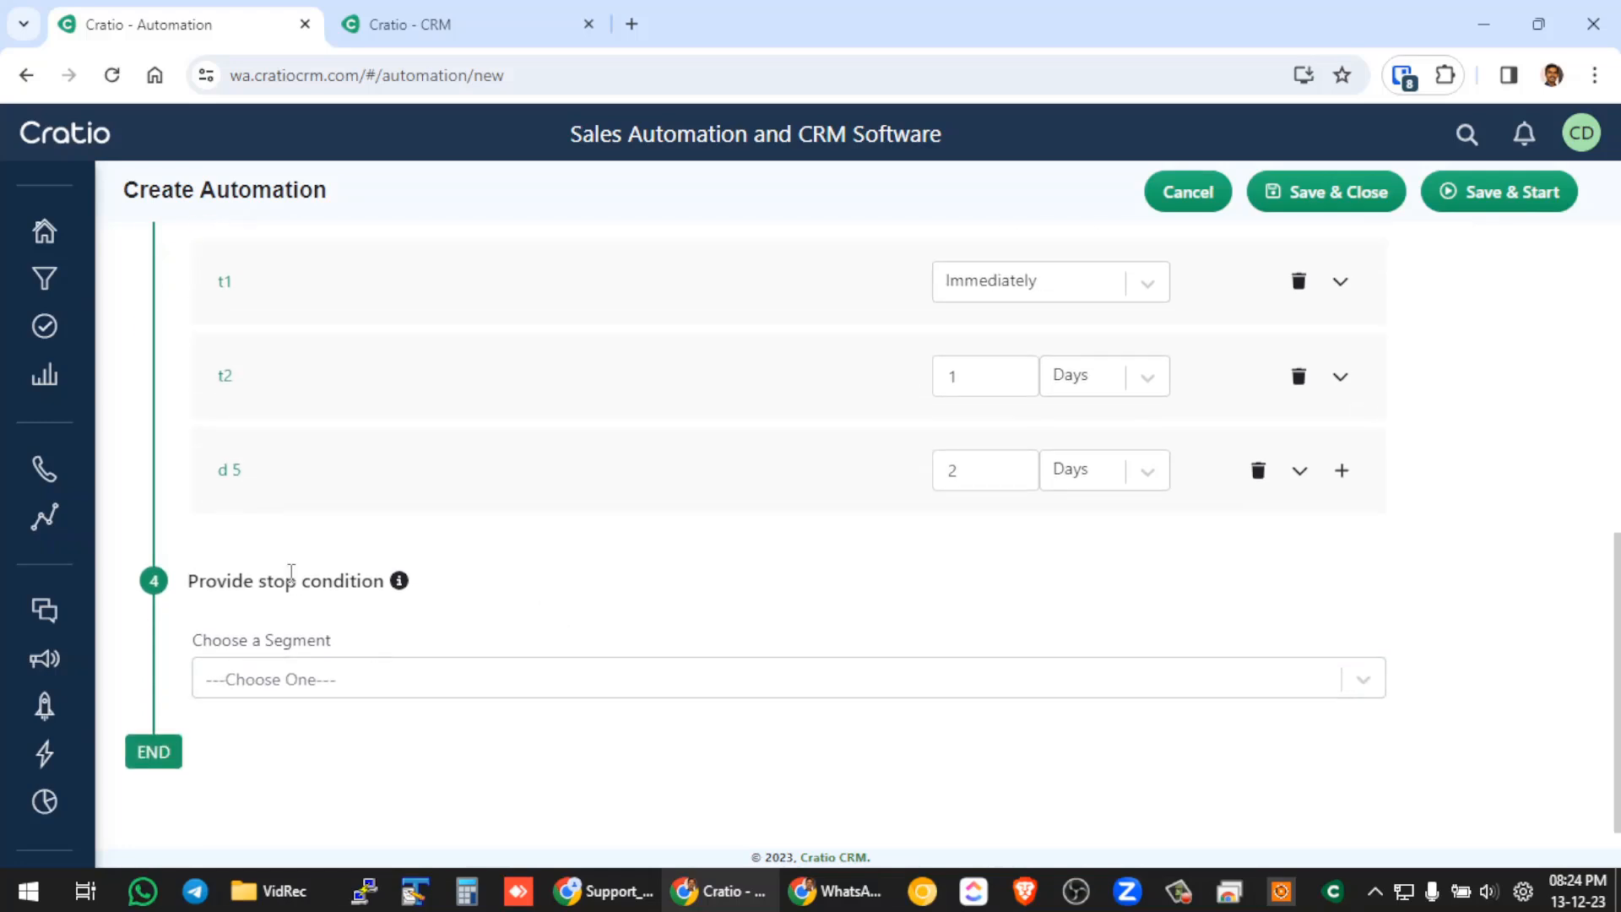
pyautogui.click(302, 680)
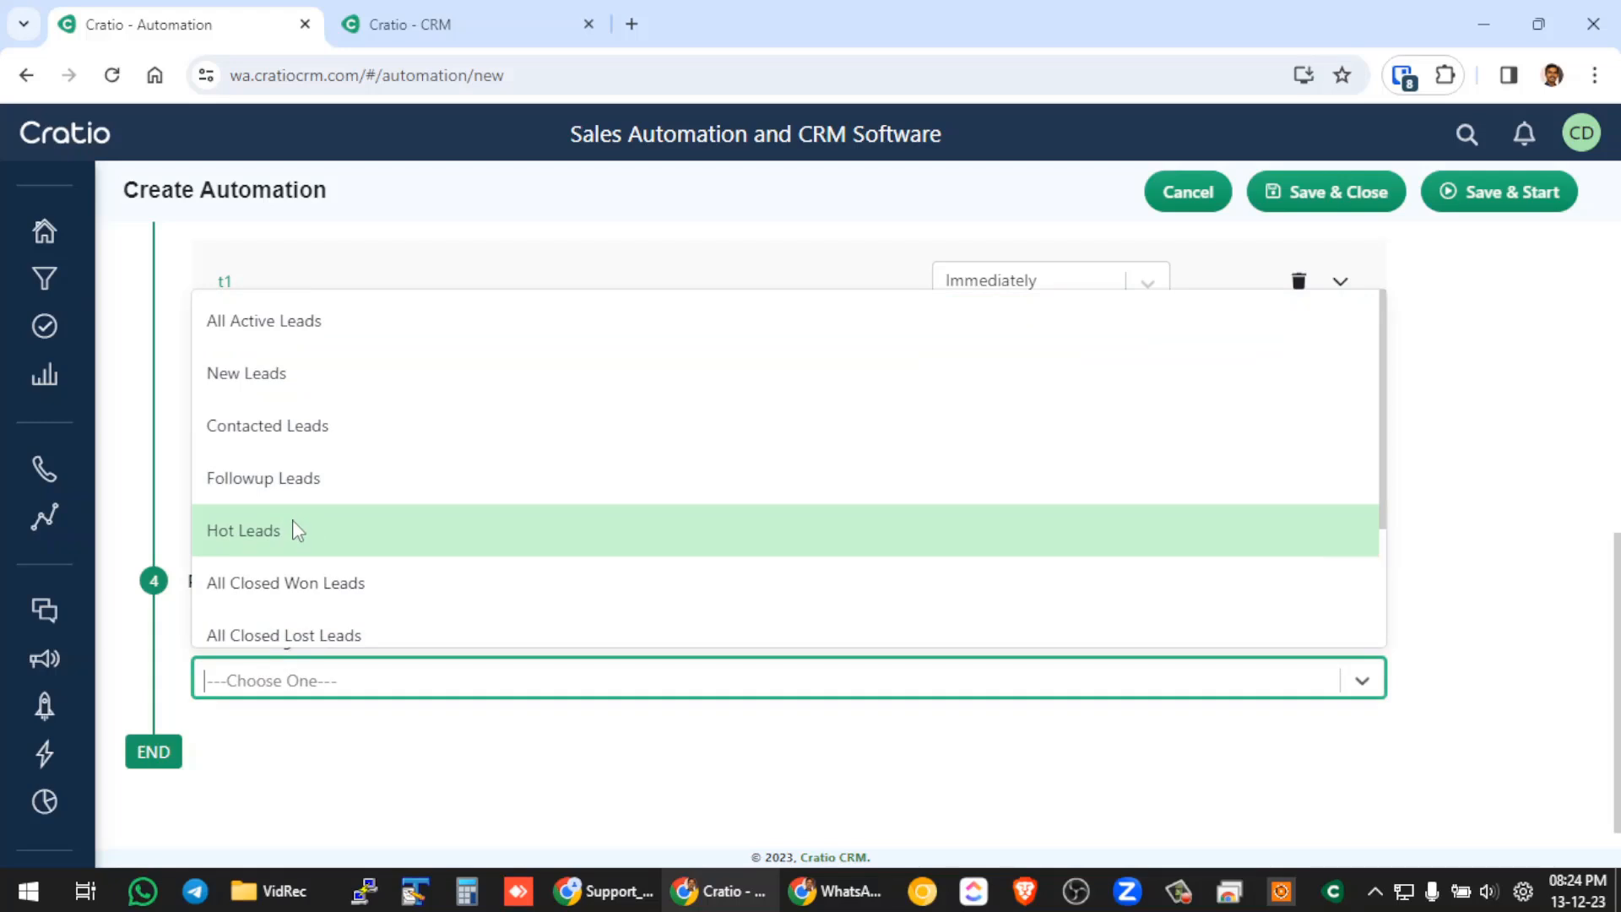
pyautogui.click(278, 331)
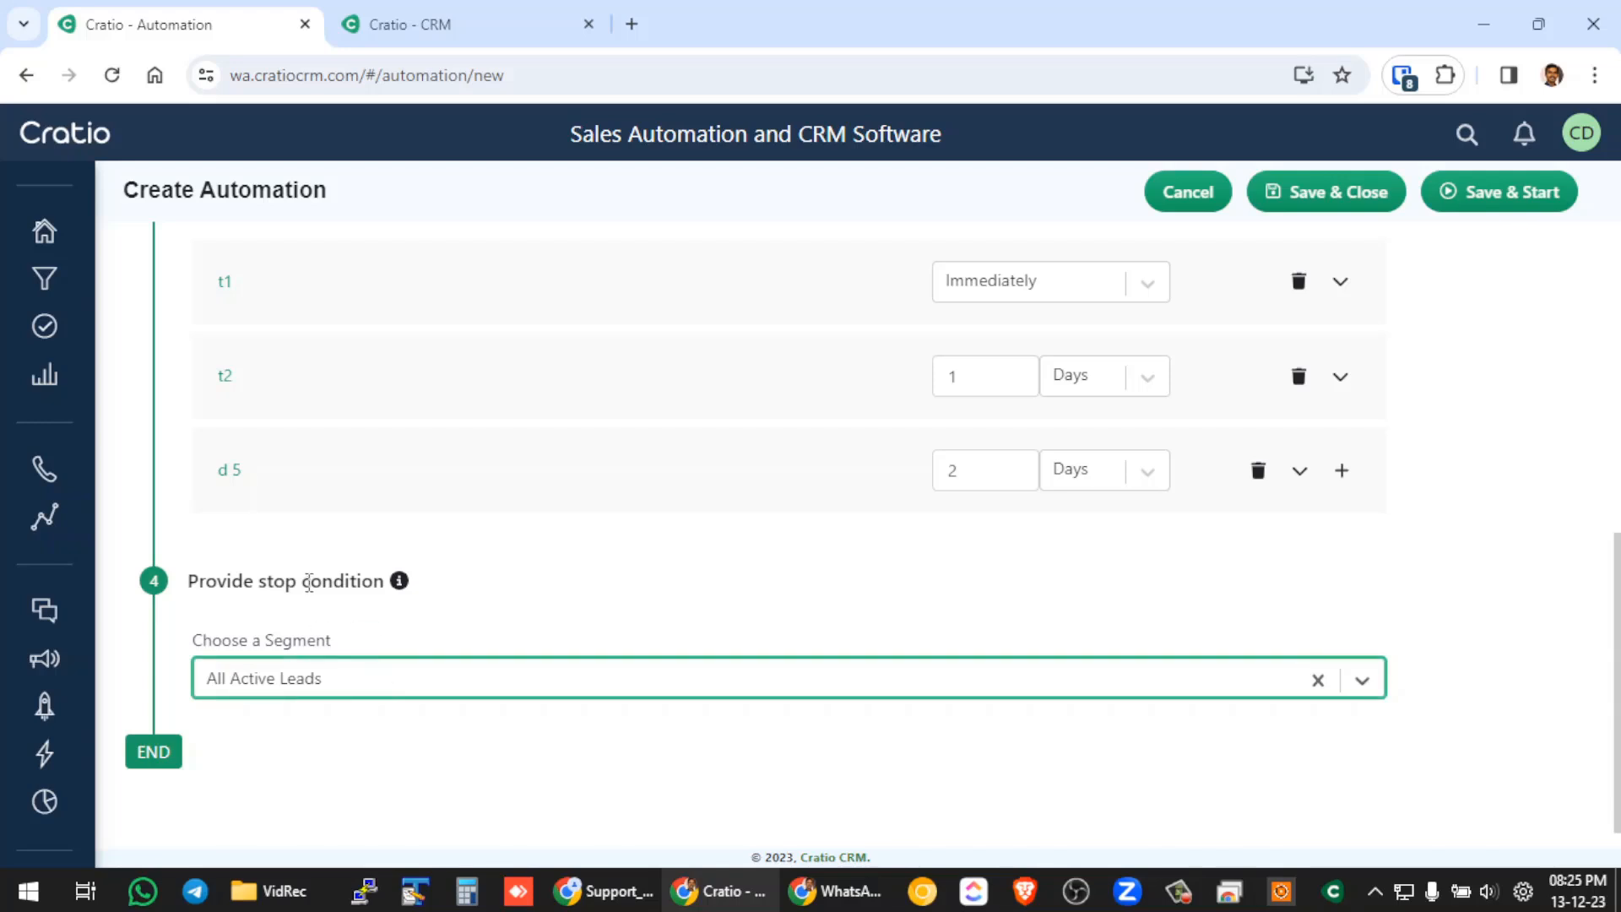
pyautogui.moveTo(261, 581); pyautogui.dragTo(372, 577)
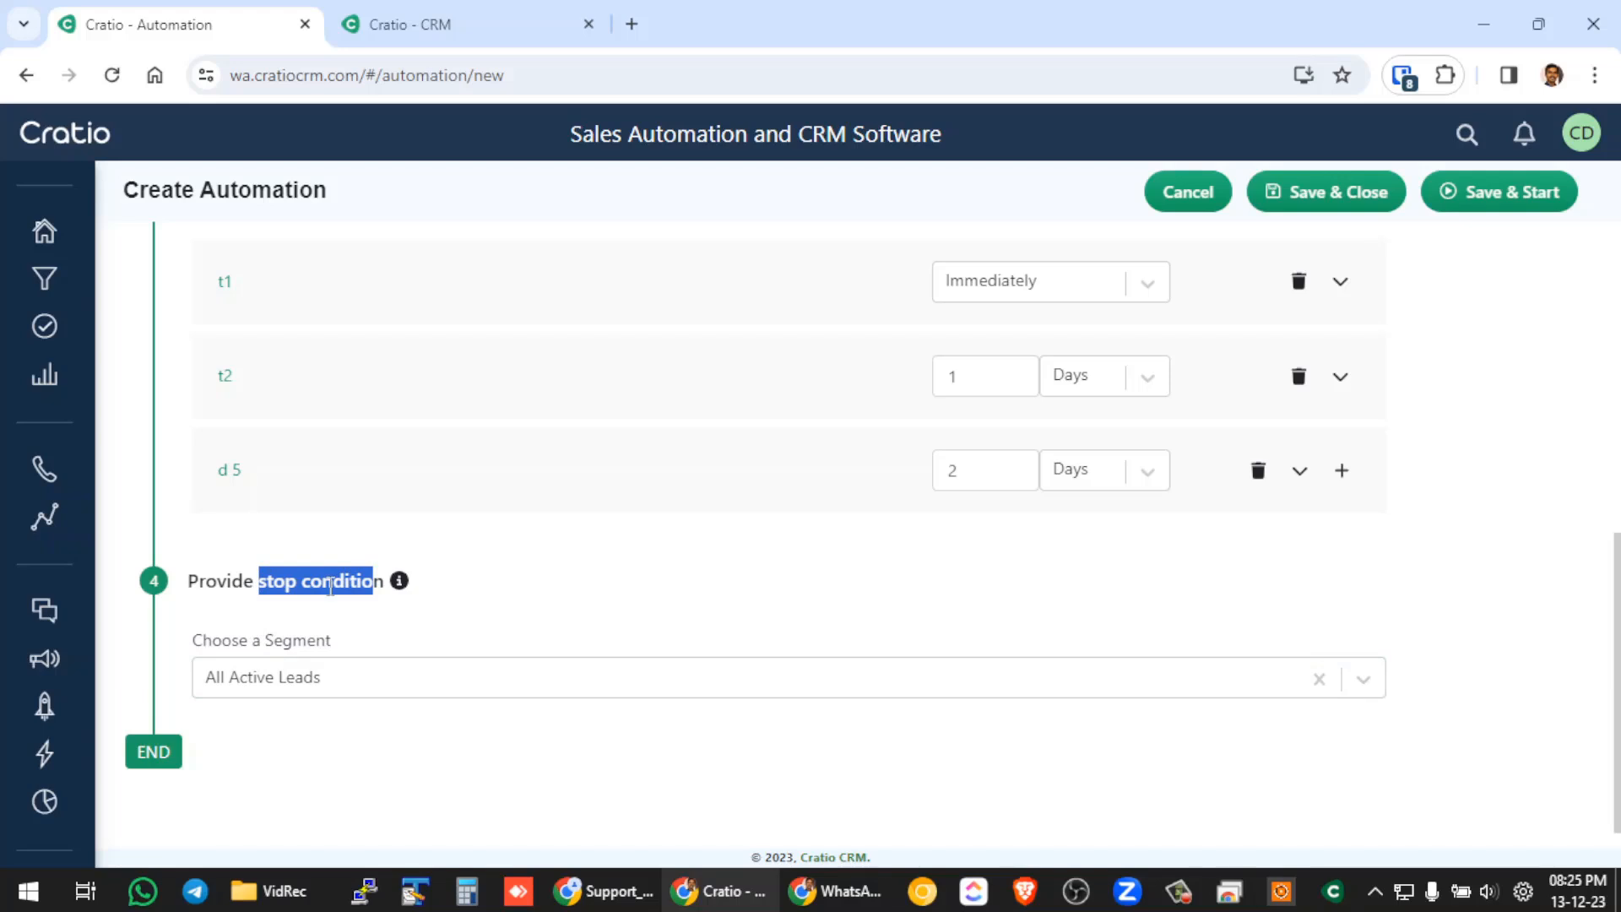
pyautogui.click(463, 615)
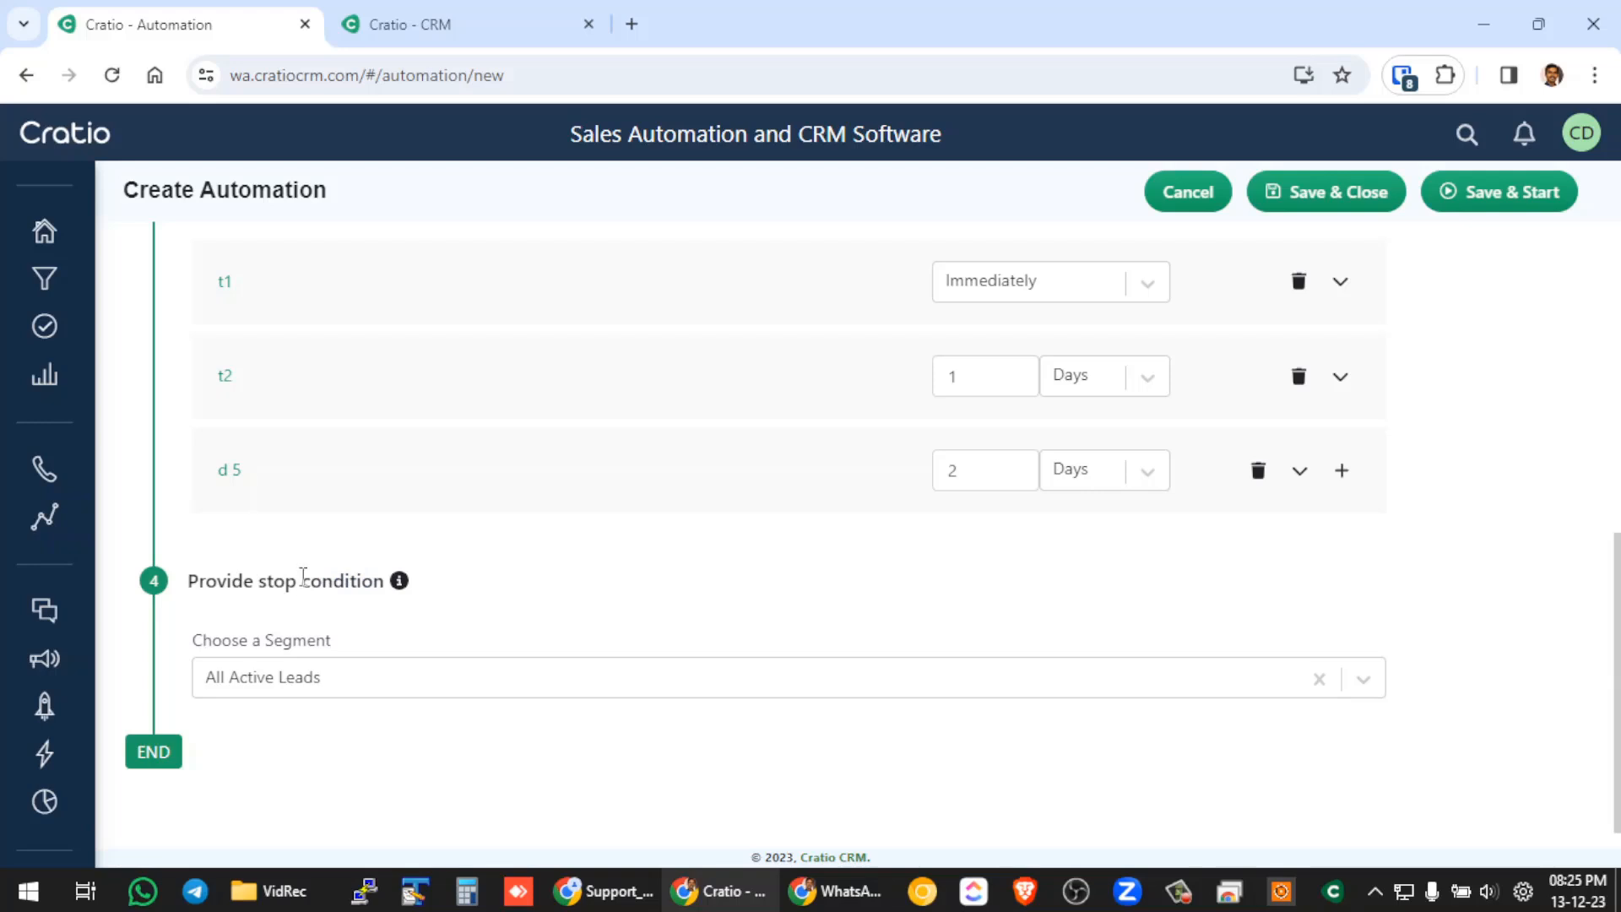
pyautogui.moveTo(259, 583); pyautogui.dragTo(385, 582)
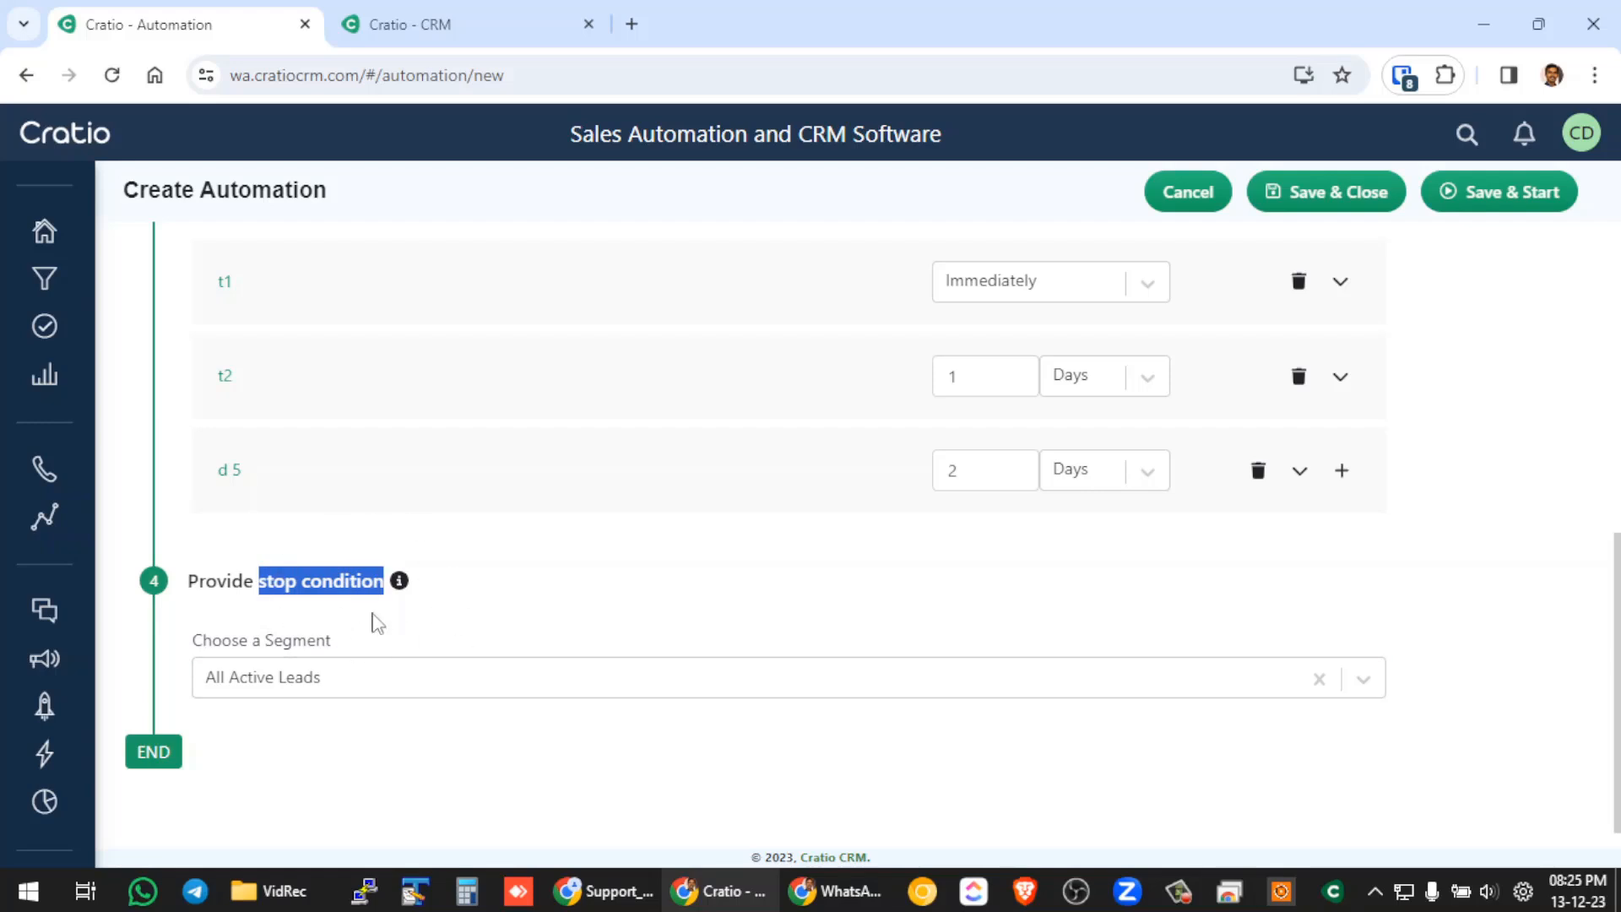
pyautogui.scroll(5, 525, 638)
pyautogui.scroll(-5, 554, 580)
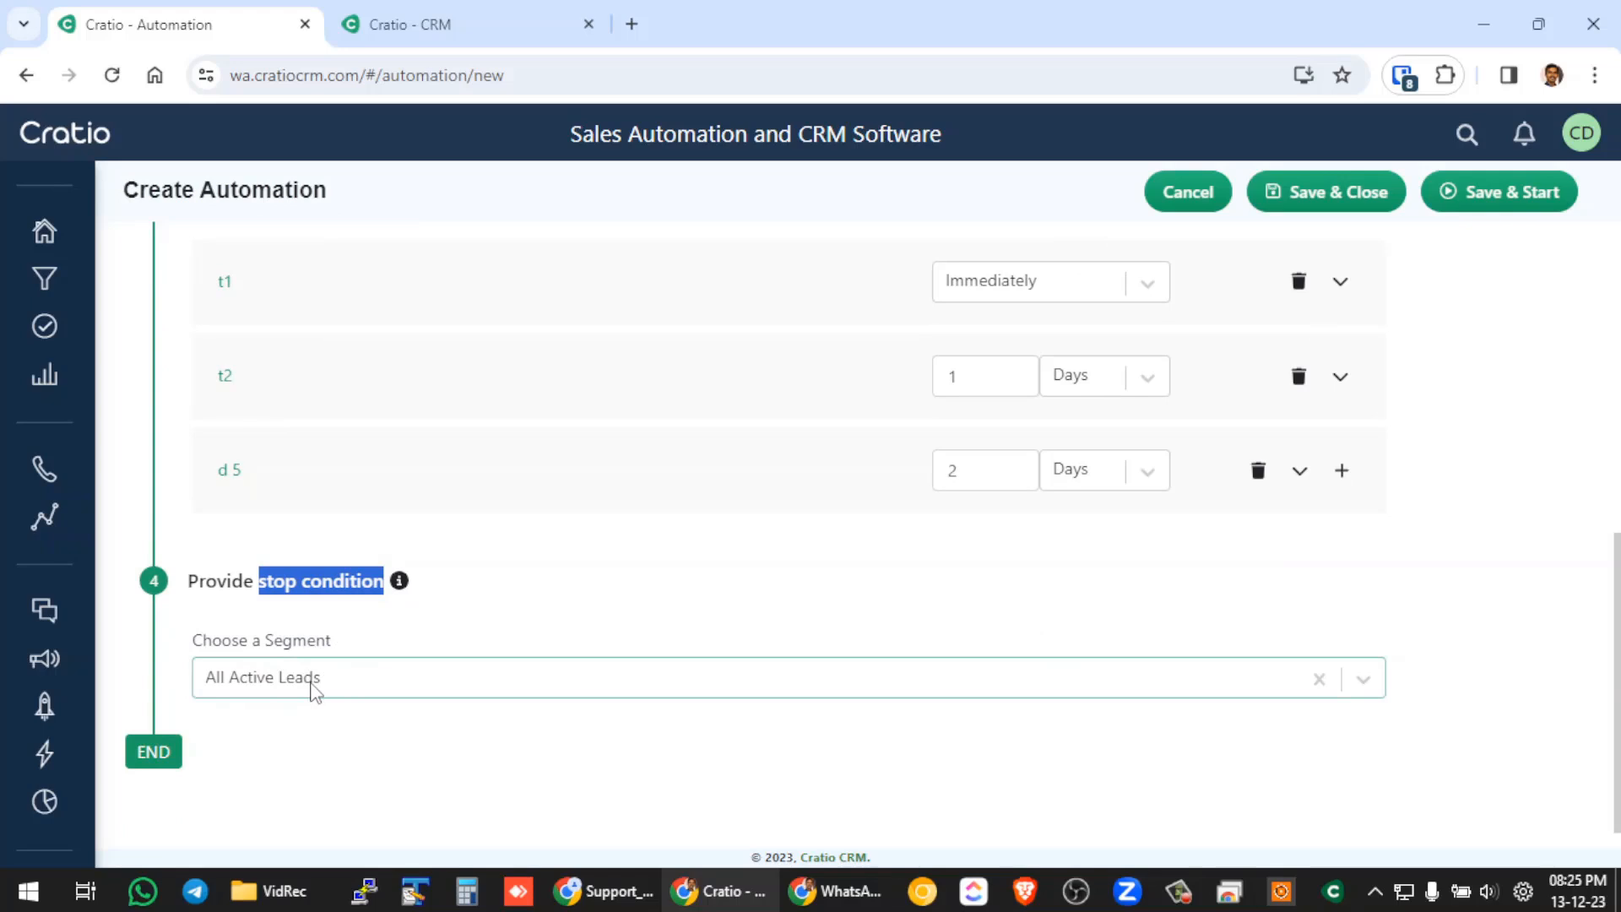
# Set the stop condition's segment to All Closed Lost Leads.
pyautogui.click(314, 688)
pyautogui.scroll(-1, 311, 644)
pyautogui.click(317, 599)
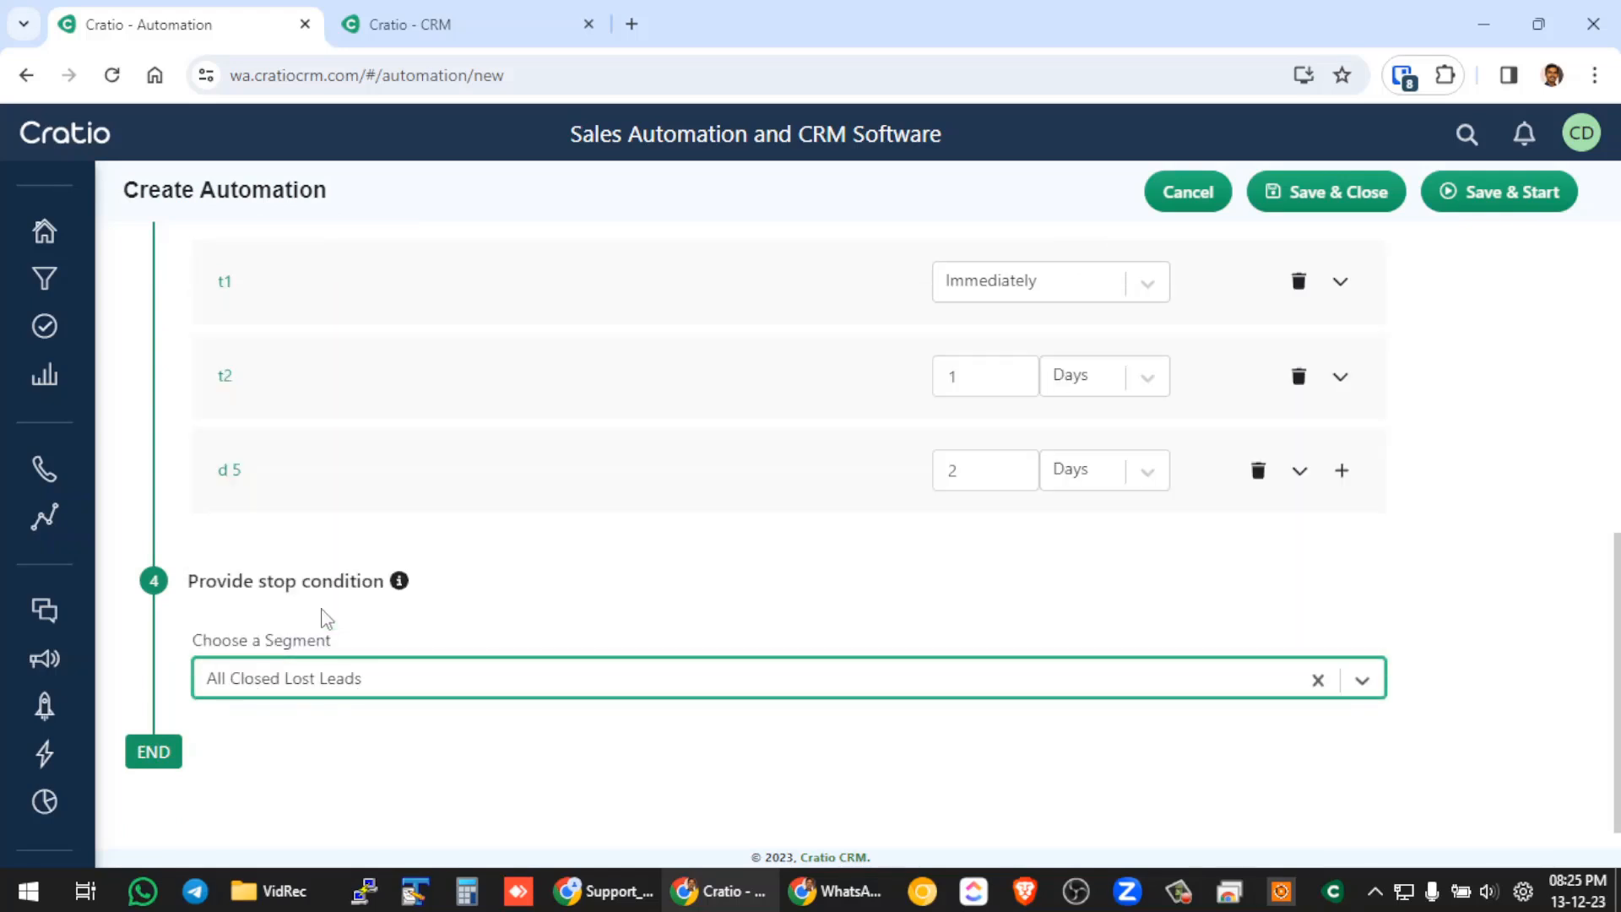
pyautogui.click(358, 758)
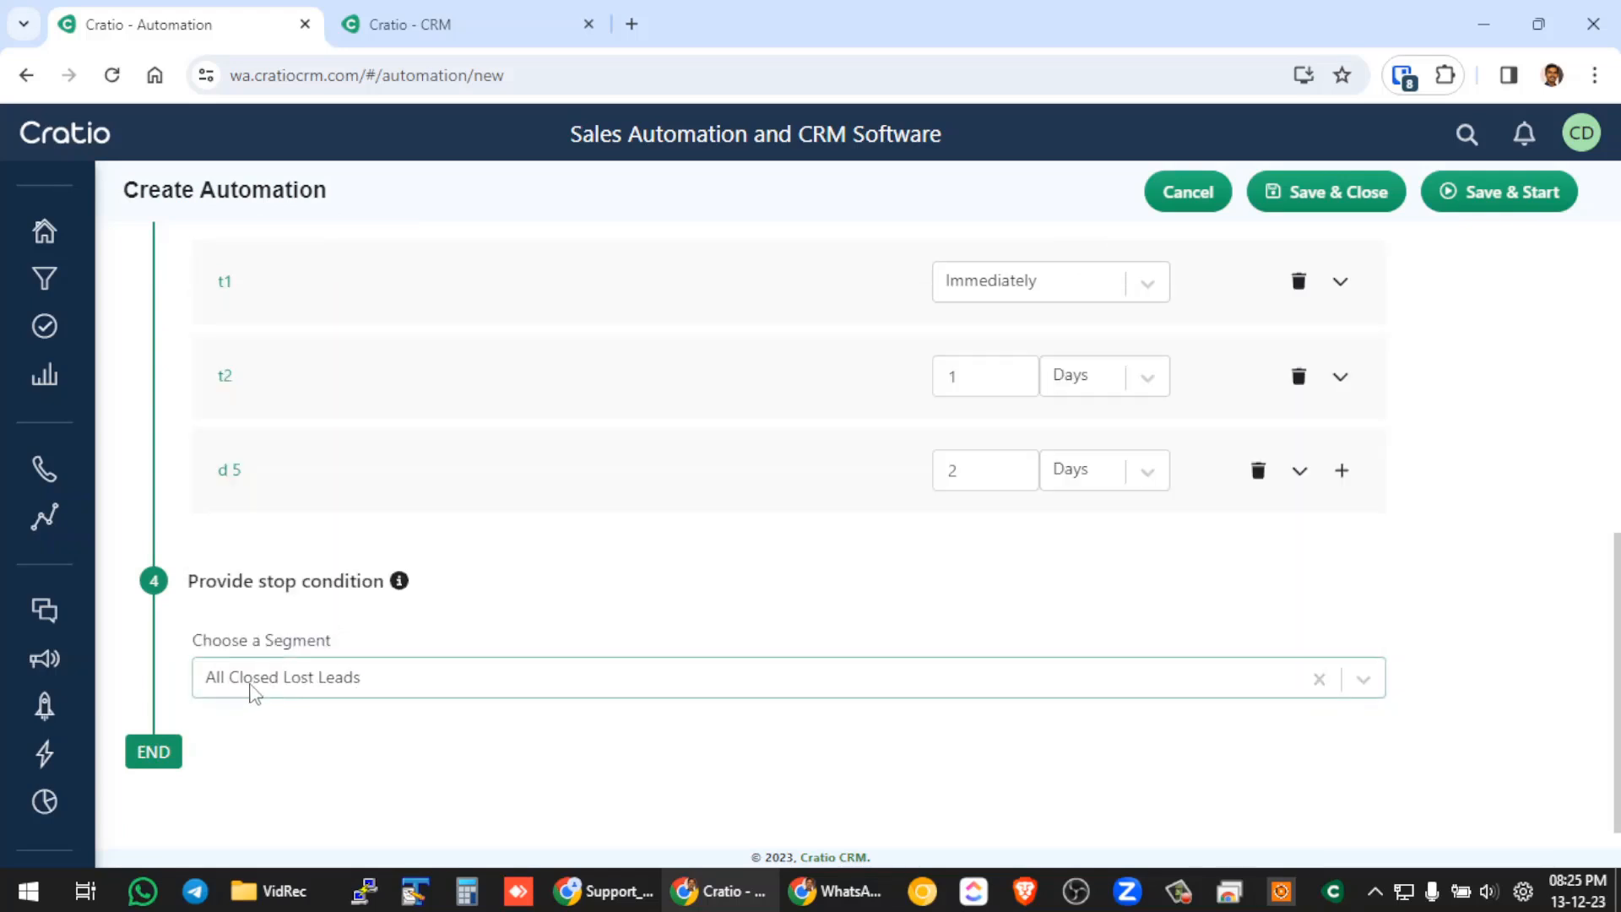
# Choose the All Closed Won Leads segment as the automation's stop condition.
pyautogui.click(346, 692)
pyautogui.scroll(-1, 309, 585)
pyautogui.click(318, 562)
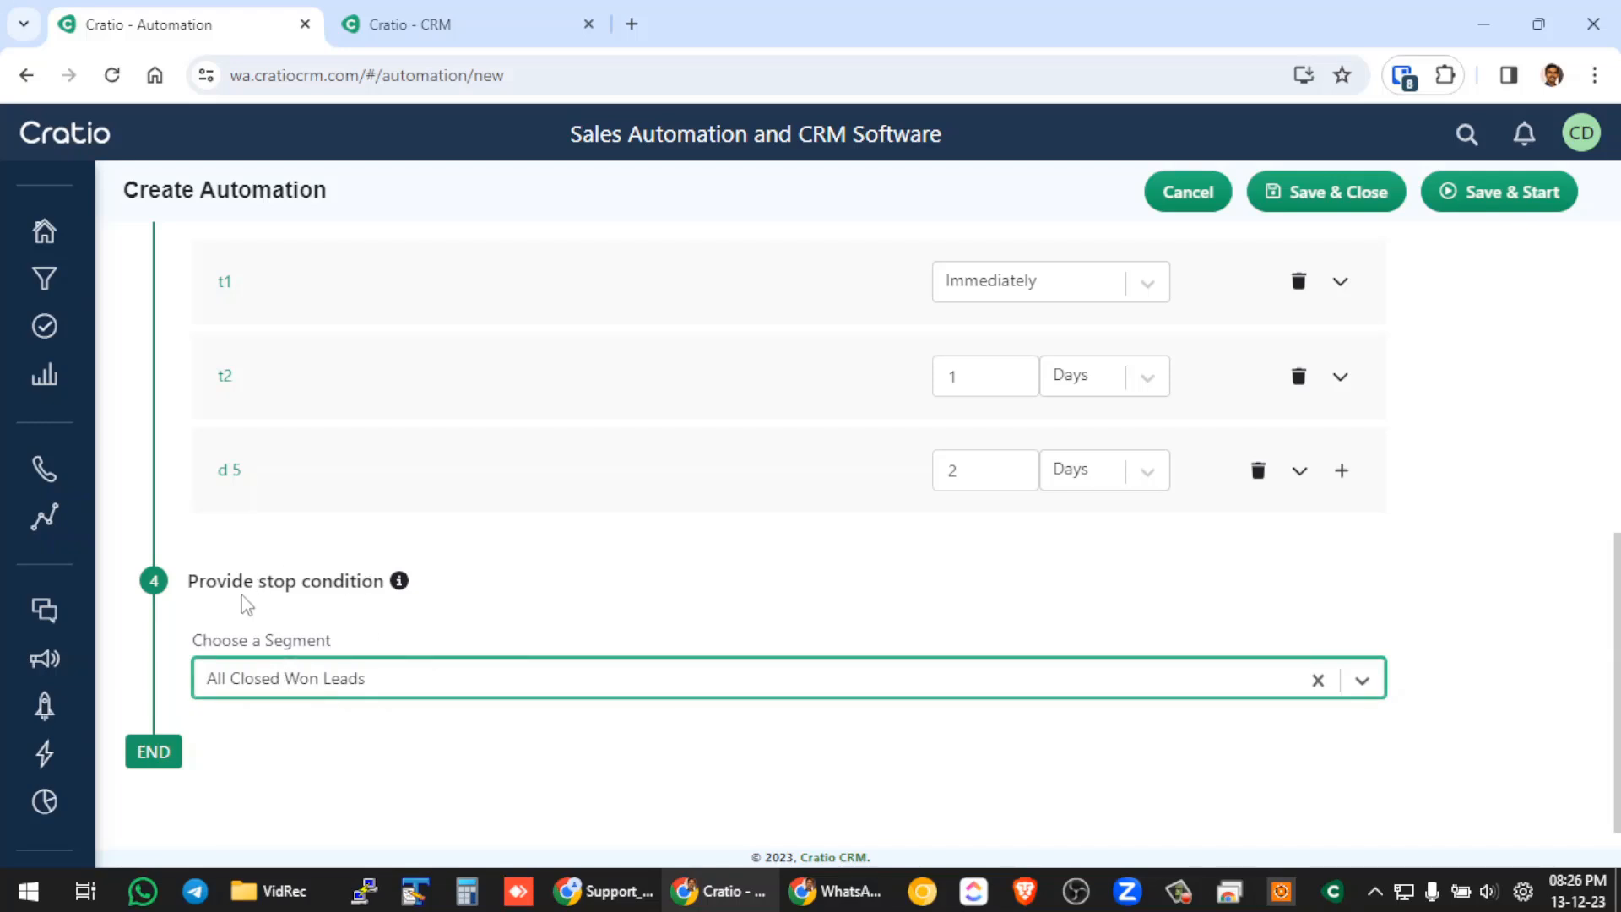
# Review the start condition and messages of the new automation, and save and close it without starting it.
pyautogui.scroll(10, 481, 646)
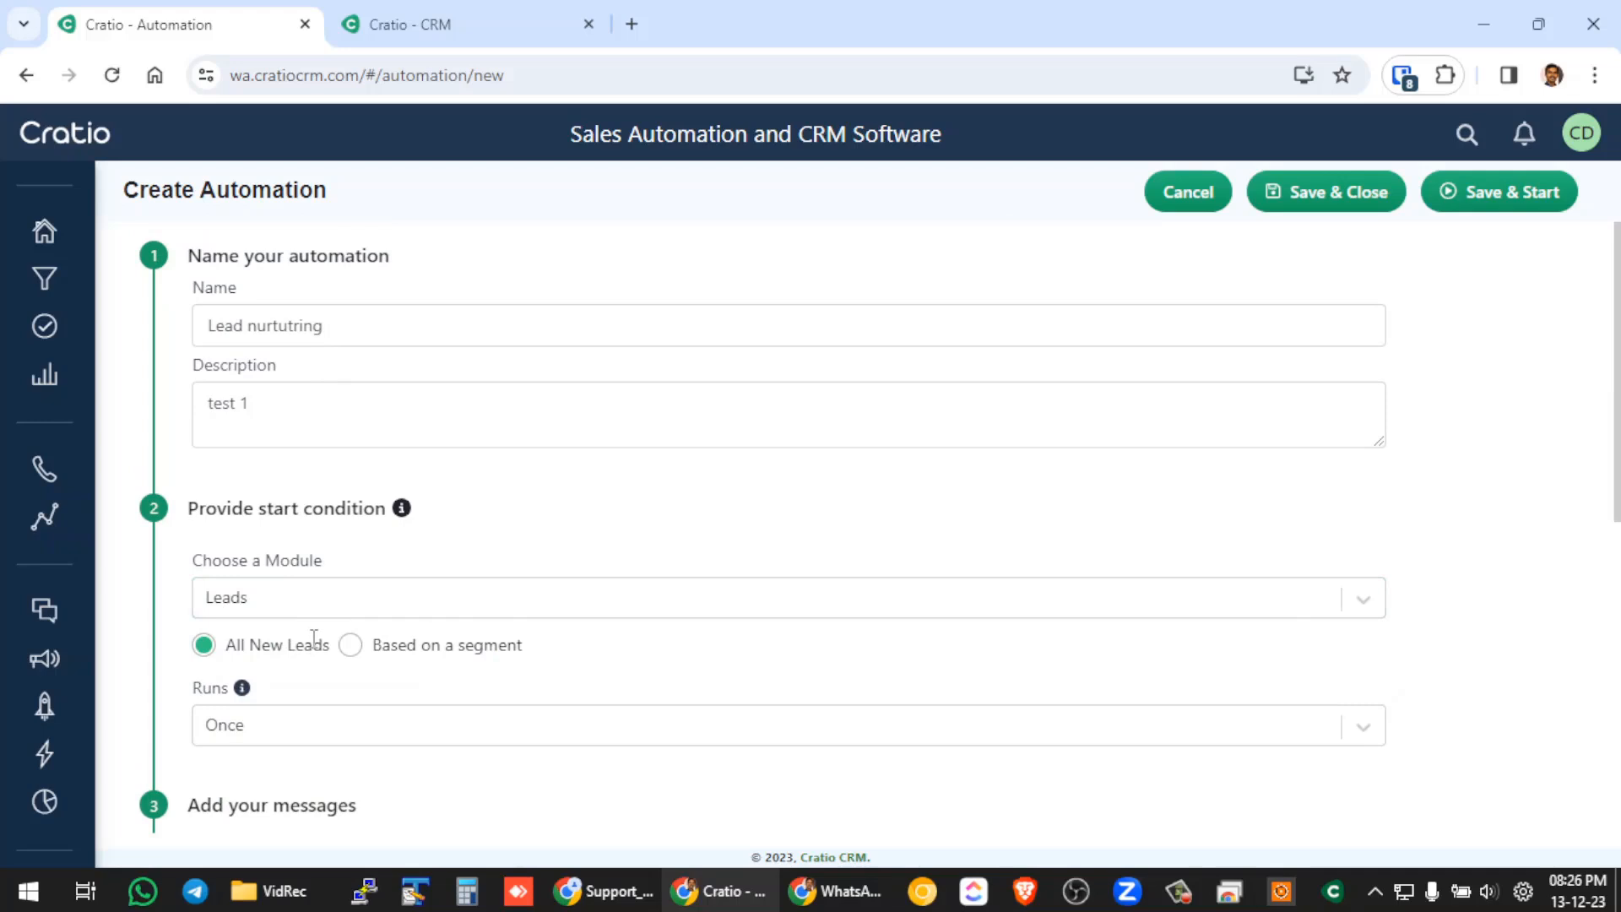
pyautogui.scroll(-10, 342, 632)
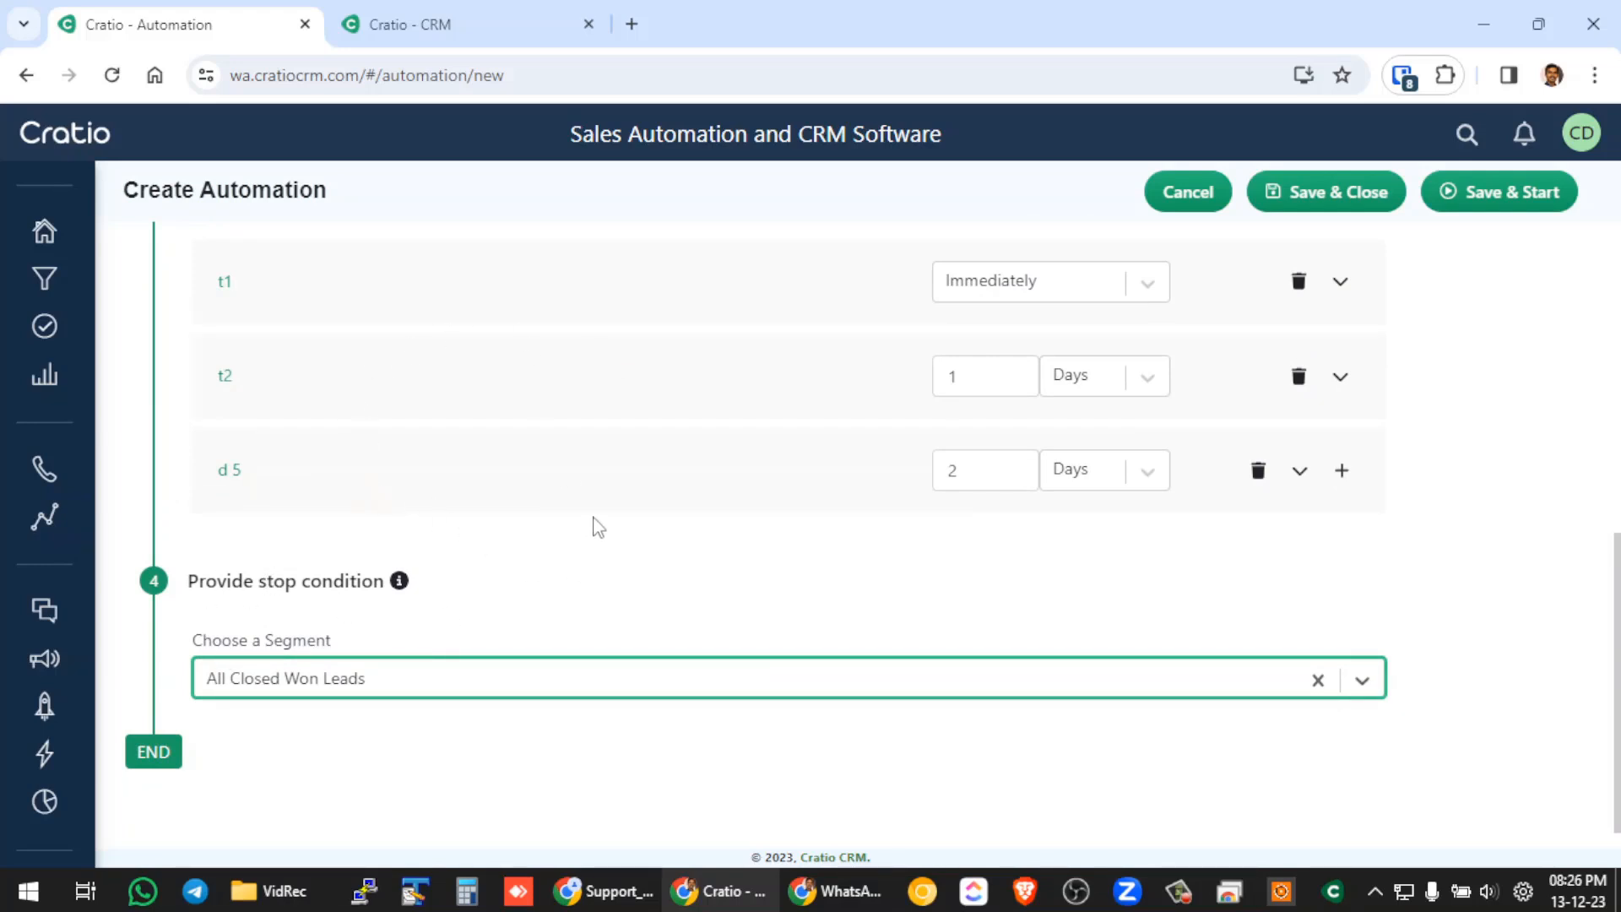
pyautogui.scroll(5, 535, 479)
pyautogui.scroll(2, 534, 478)
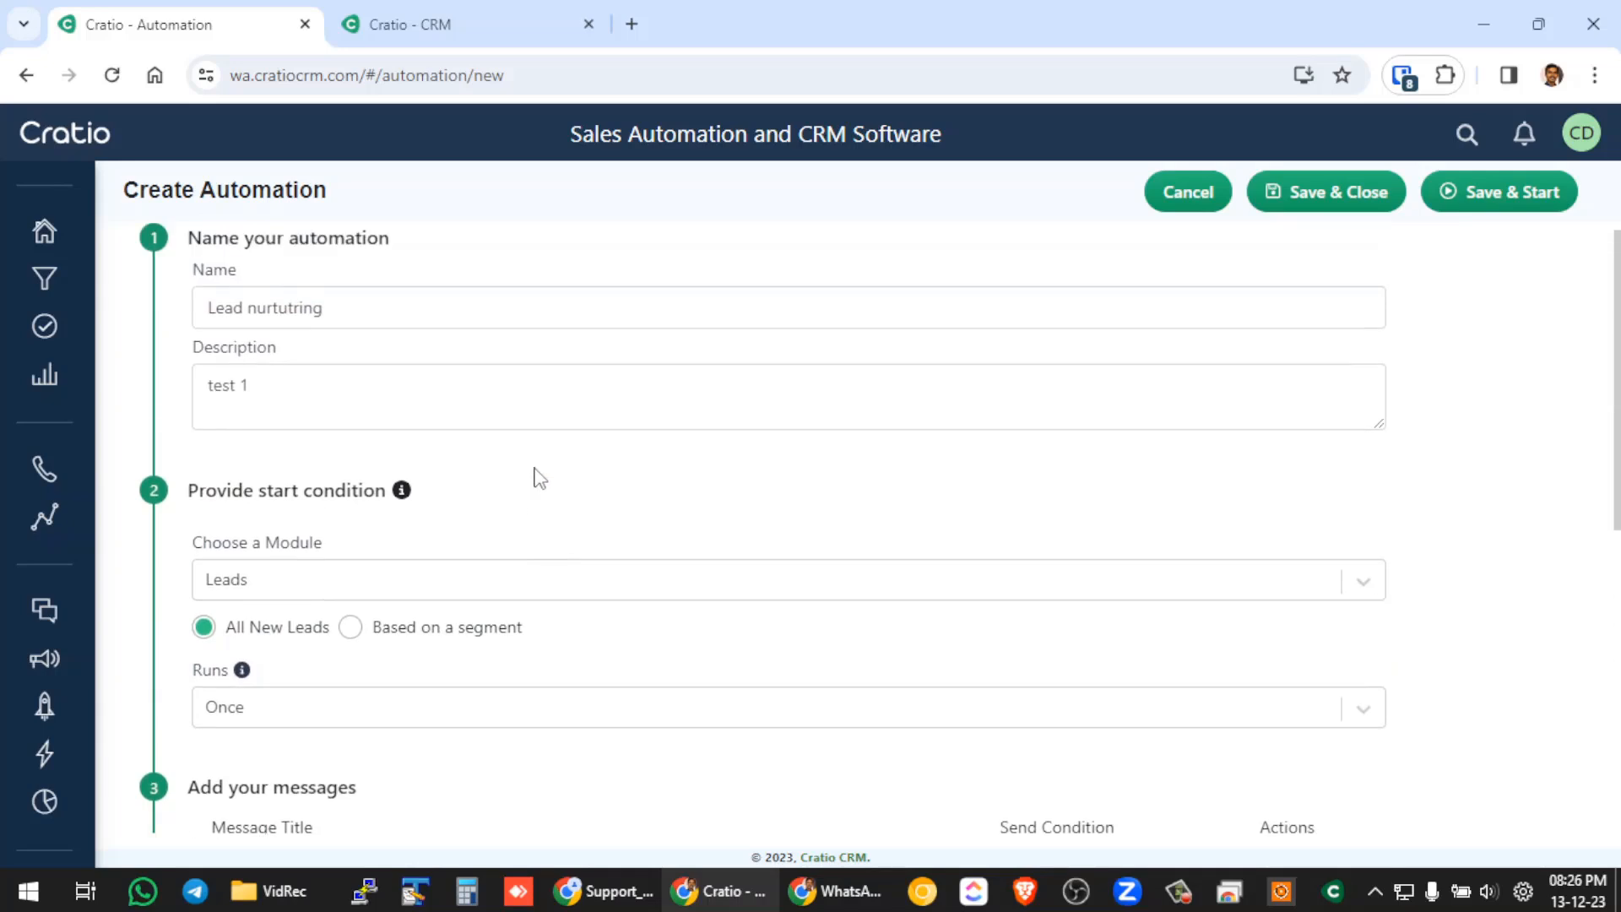
pyautogui.click(1349, 202)
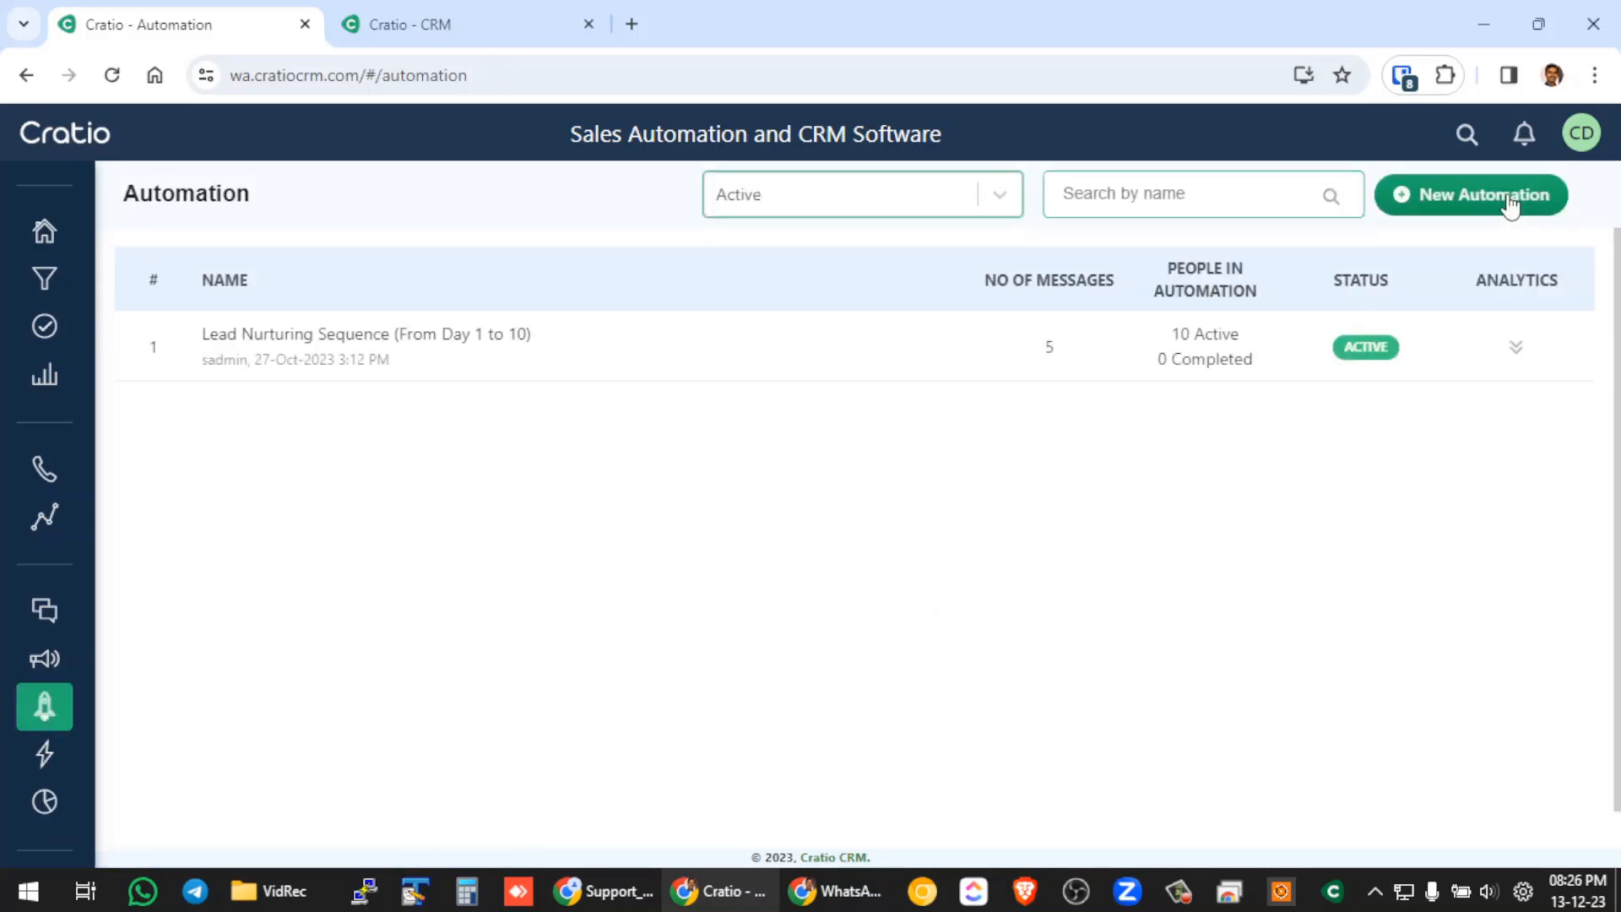
# List automations of all statuses, open the "Lead nurtutring" automation to view it, and return to the automation list.
pyautogui.click(862, 211)
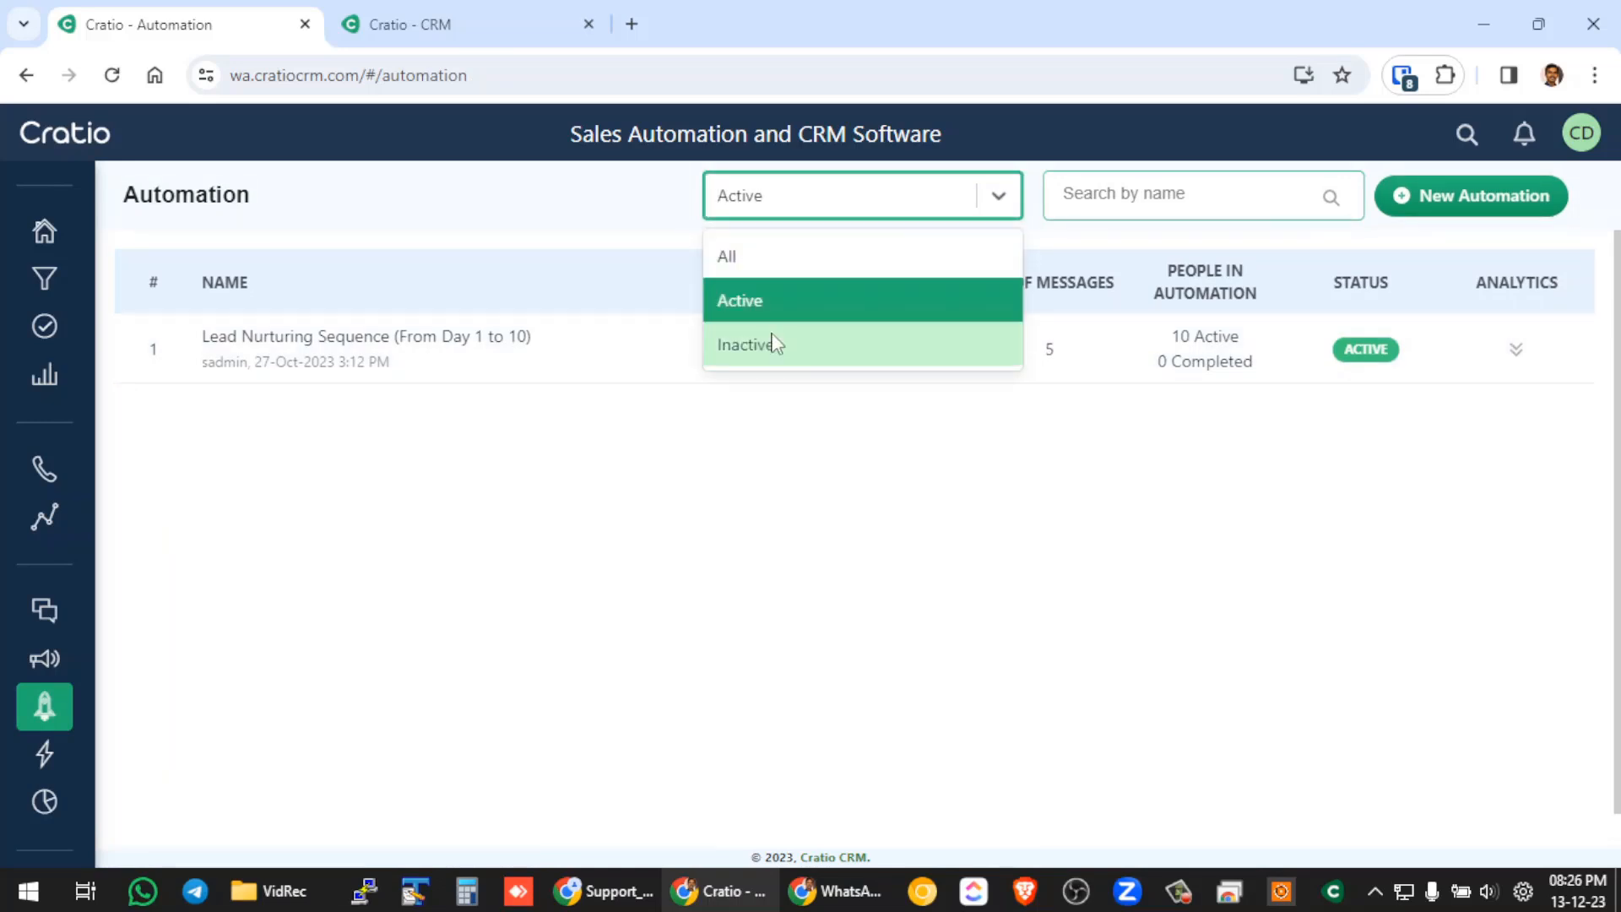
pyautogui.click(733, 257)
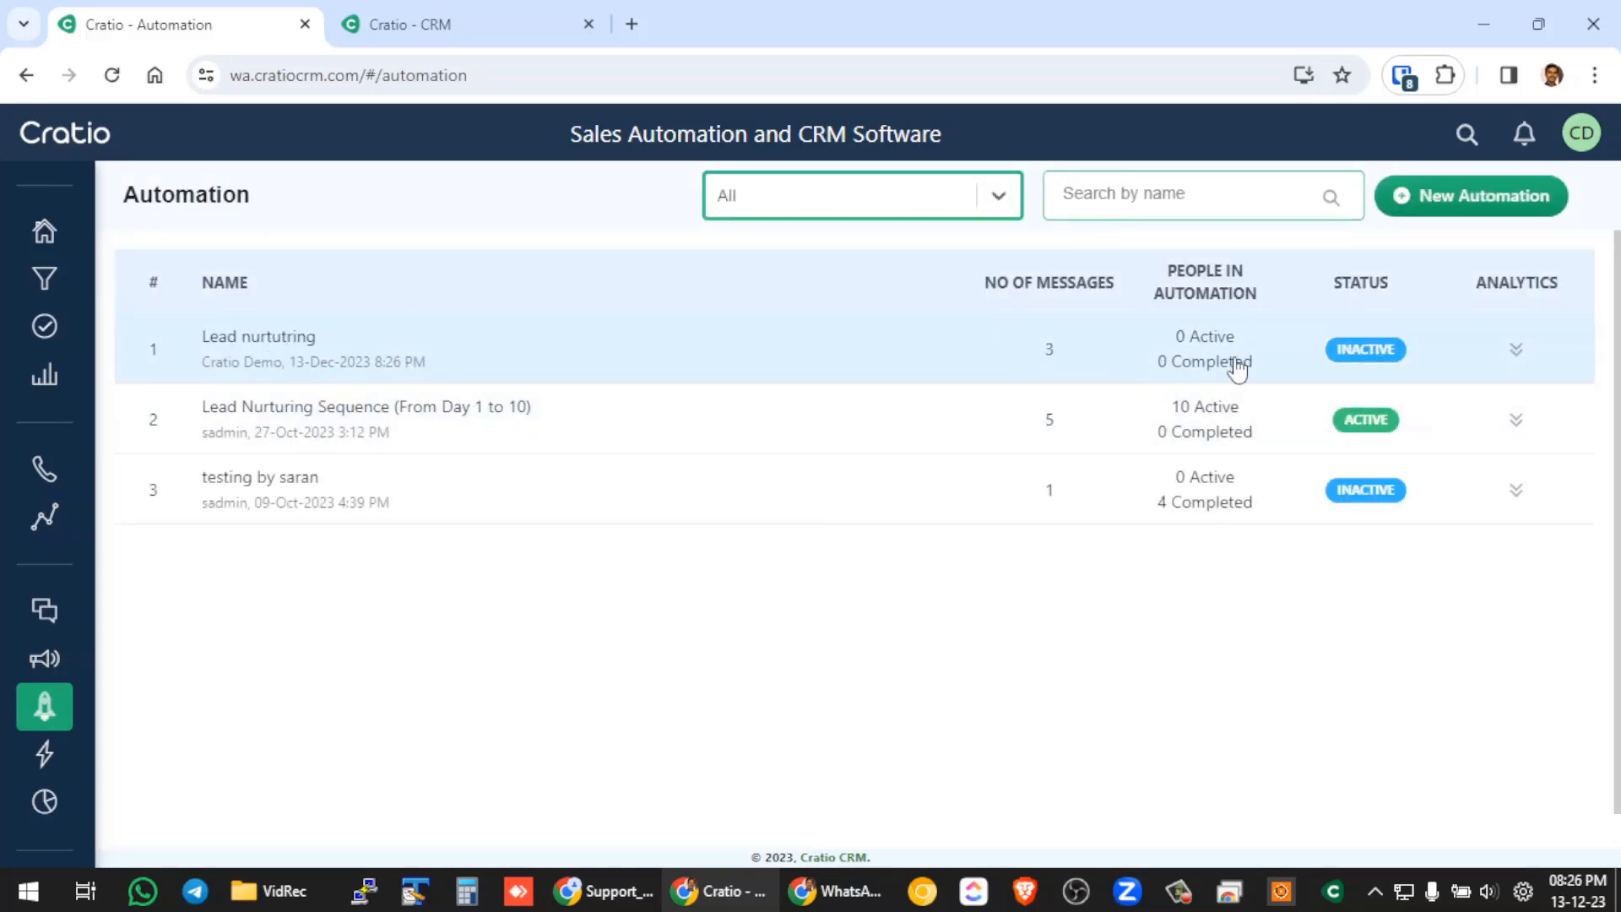
pyautogui.click(365, 350)
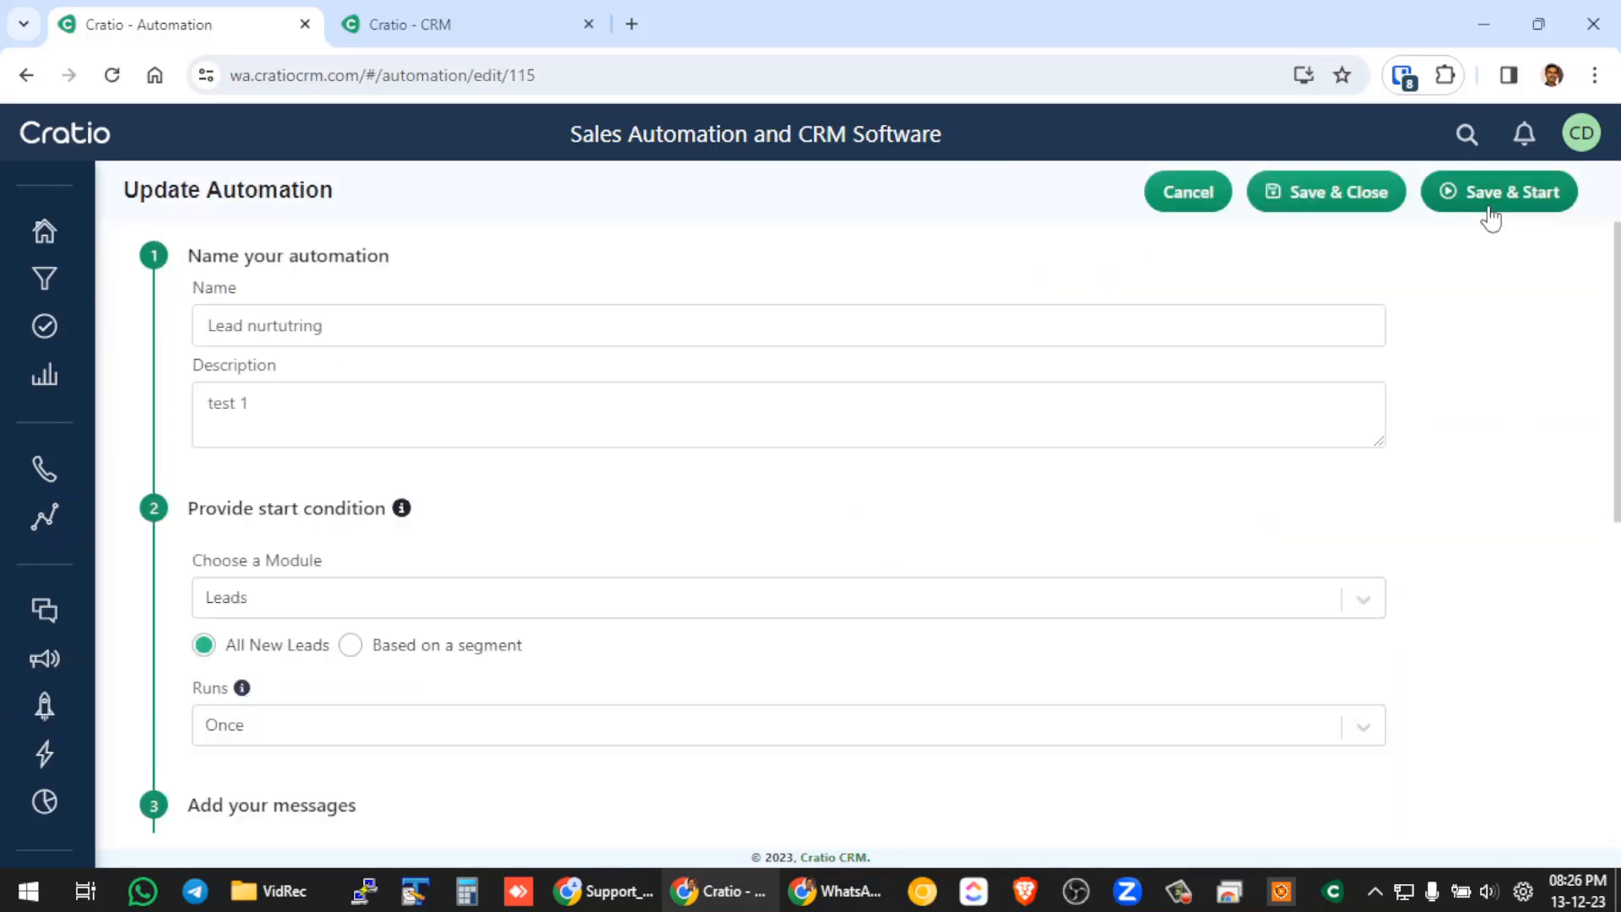
pyautogui.click(1182, 194)
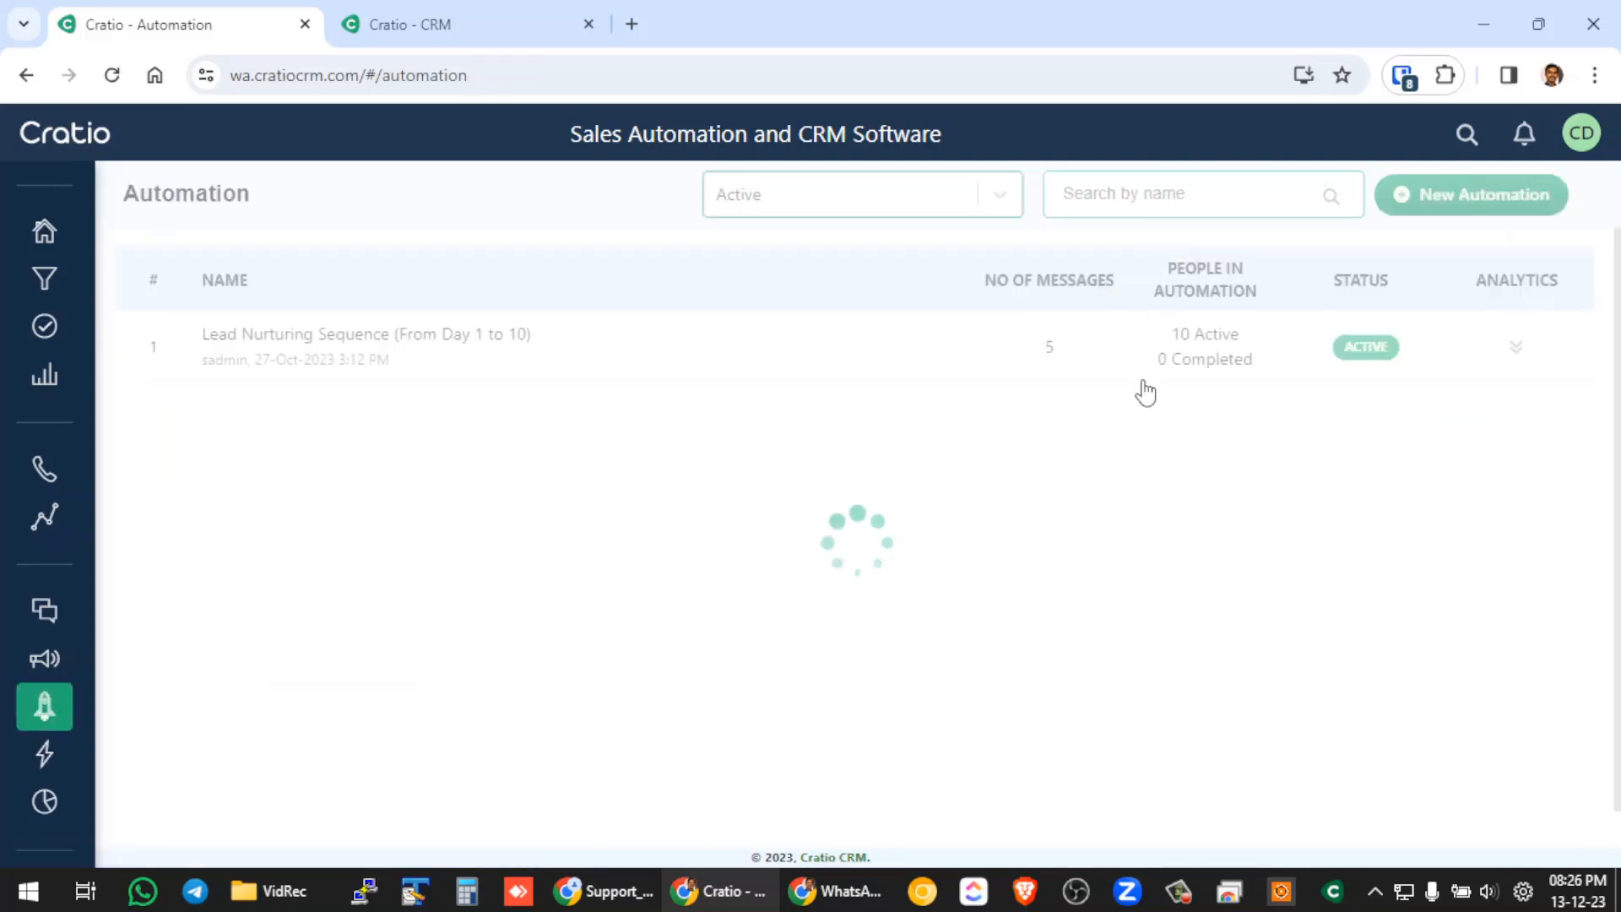
# Open the "Lead Nurturing Sequence (From Day 1 to 10)" automation and view the delivery statistics of its Day 1 and Day 2 messages.
pyautogui.click(378, 348)
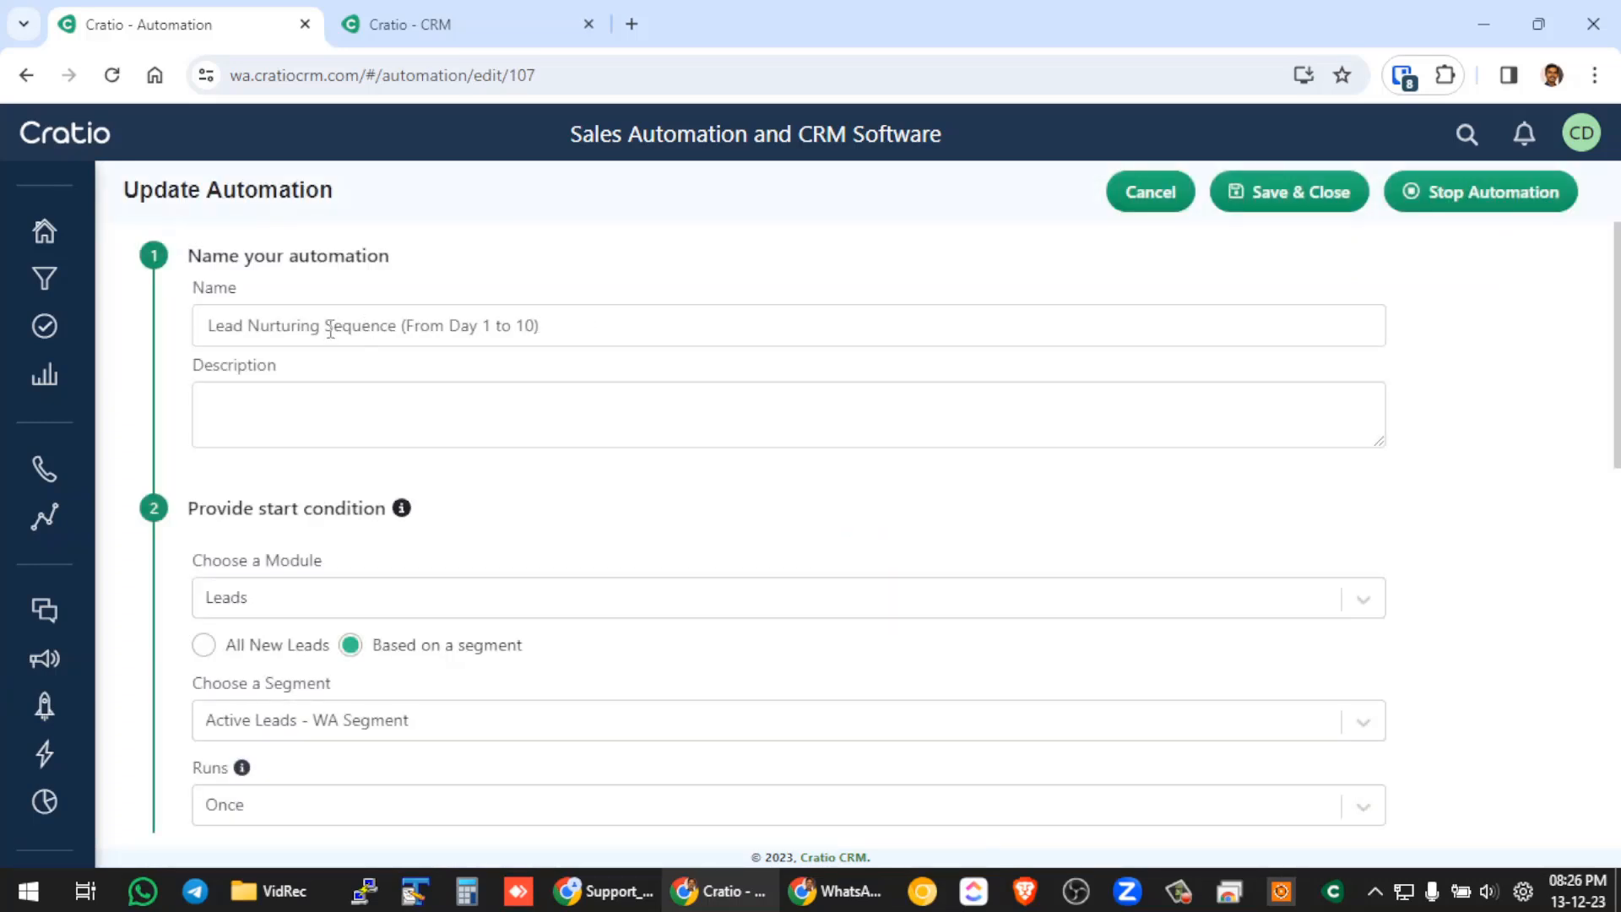
pyautogui.scroll(-8, 535, 495)
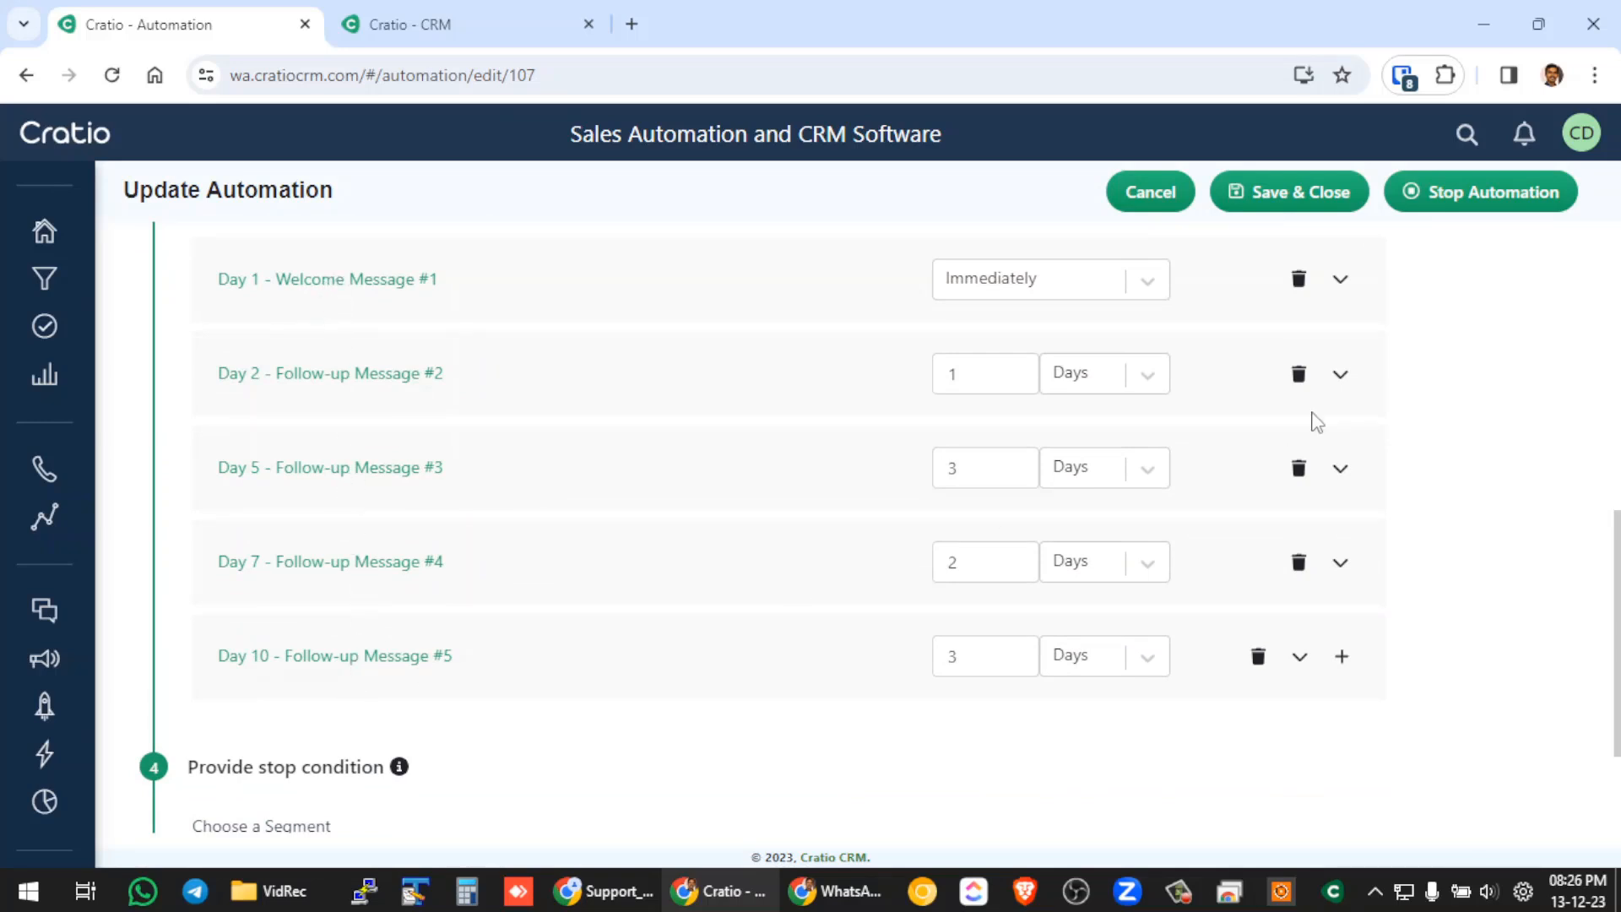
pyautogui.click(1340, 281)
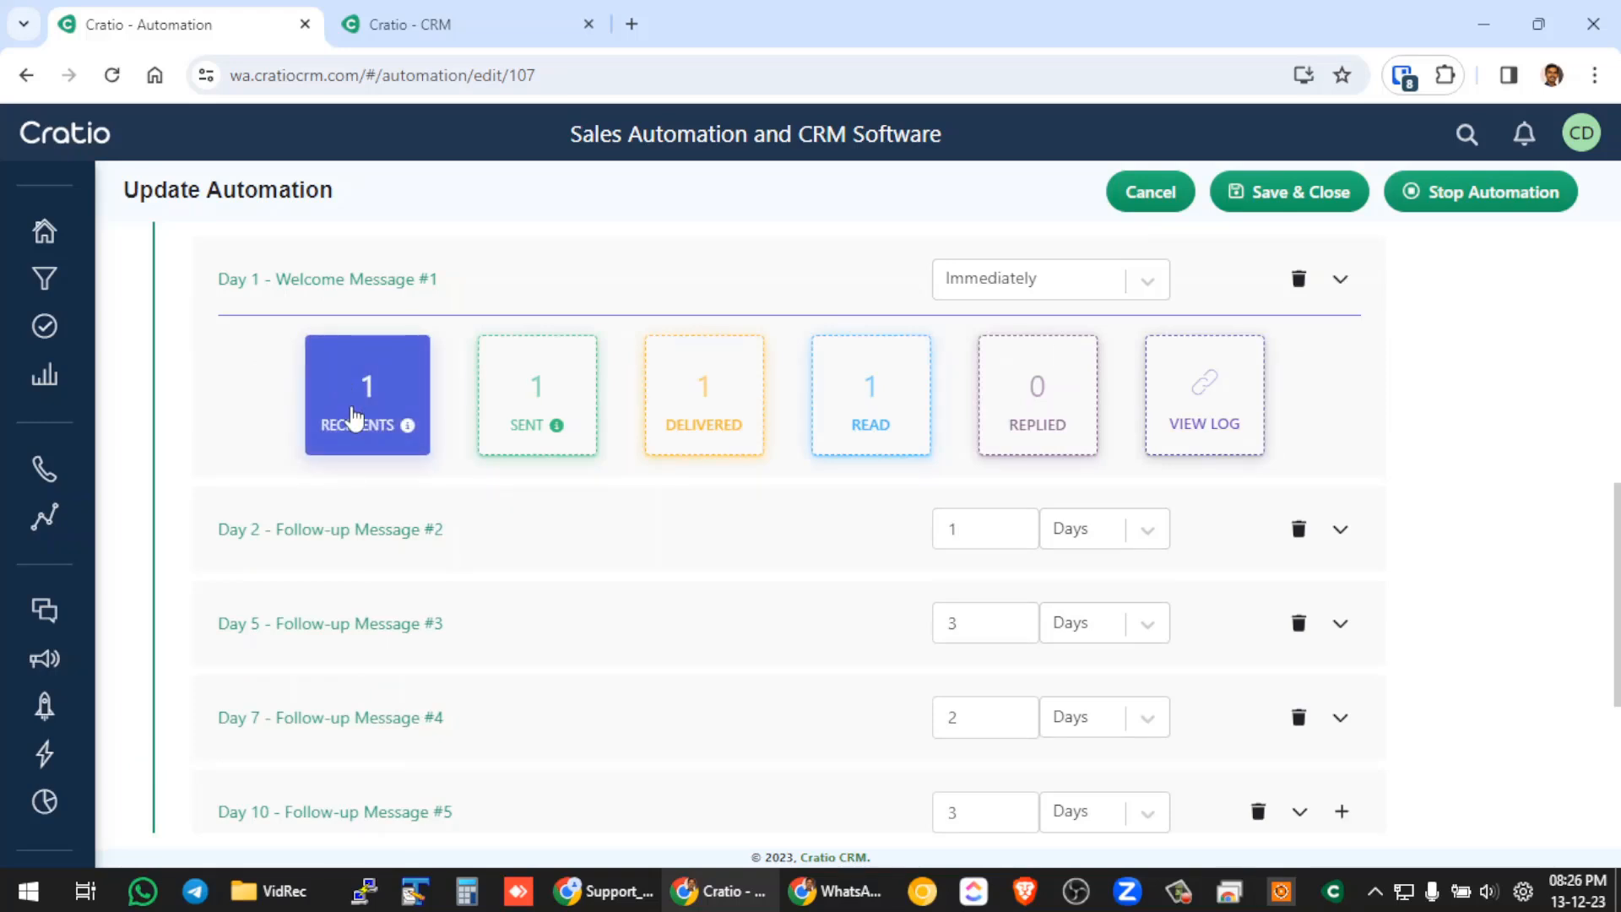
pyautogui.click(1354, 282)
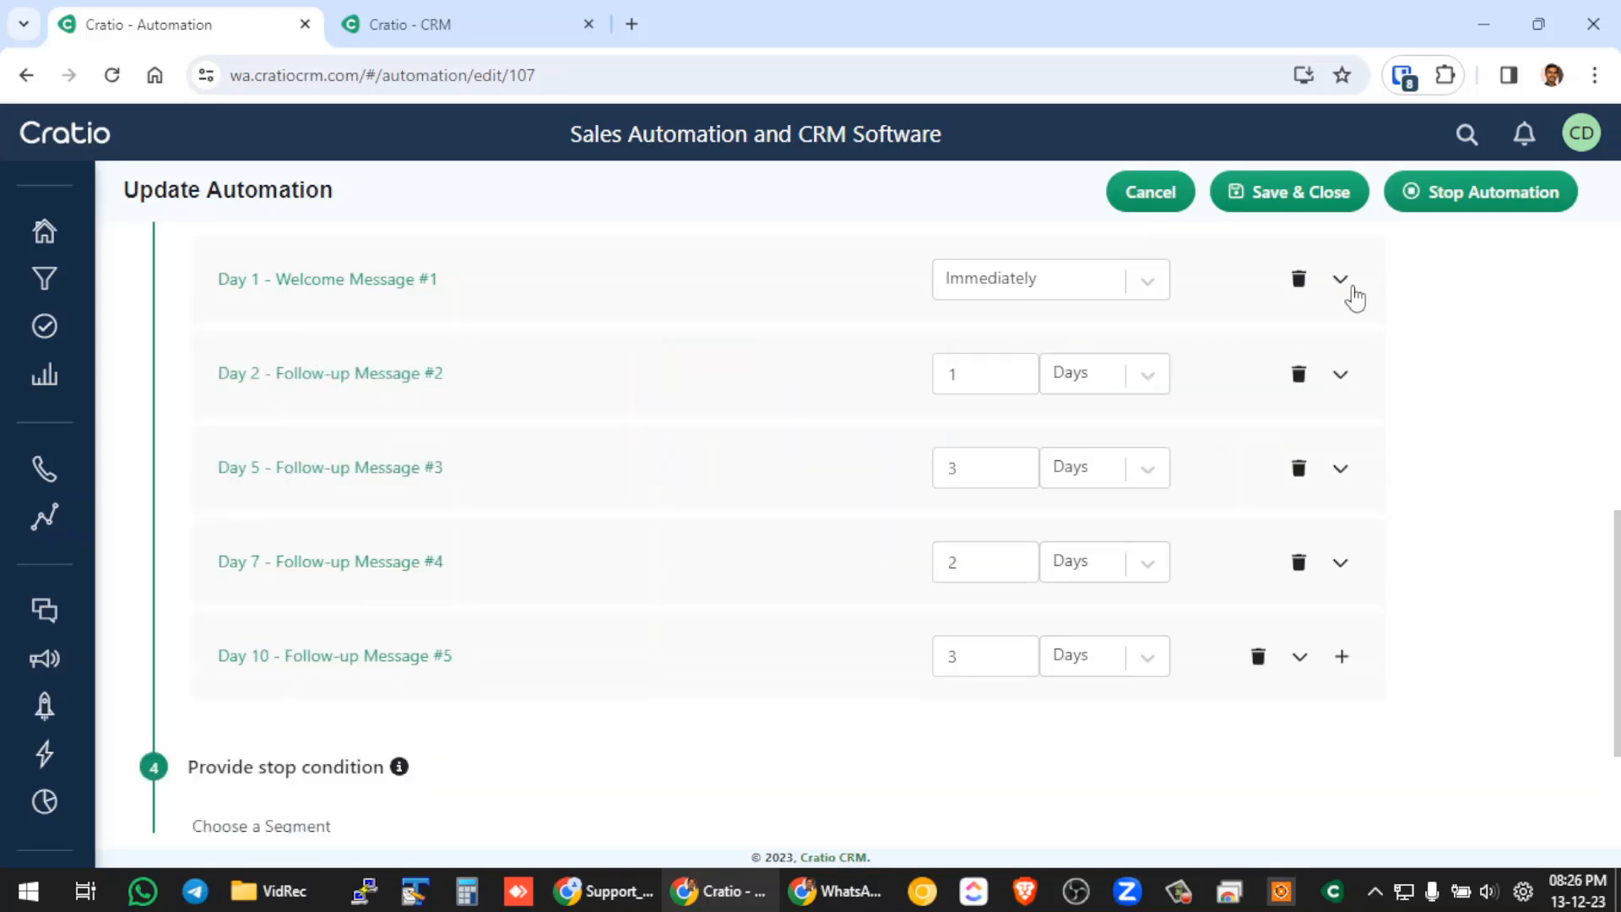
pyautogui.click(1344, 382)
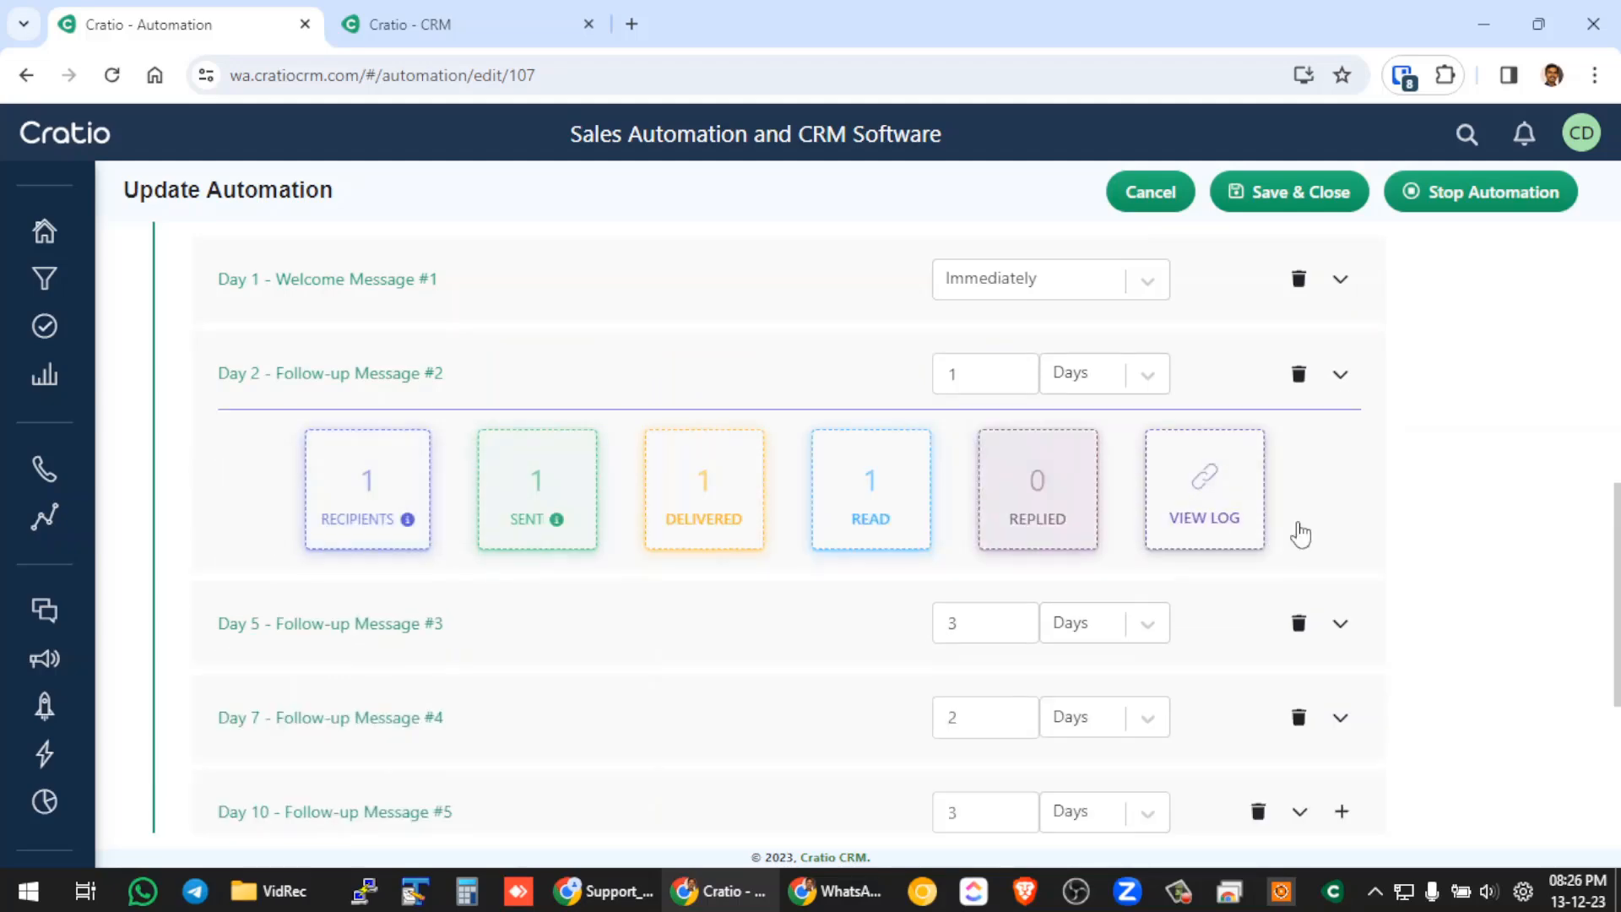
pyautogui.click(1344, 381)
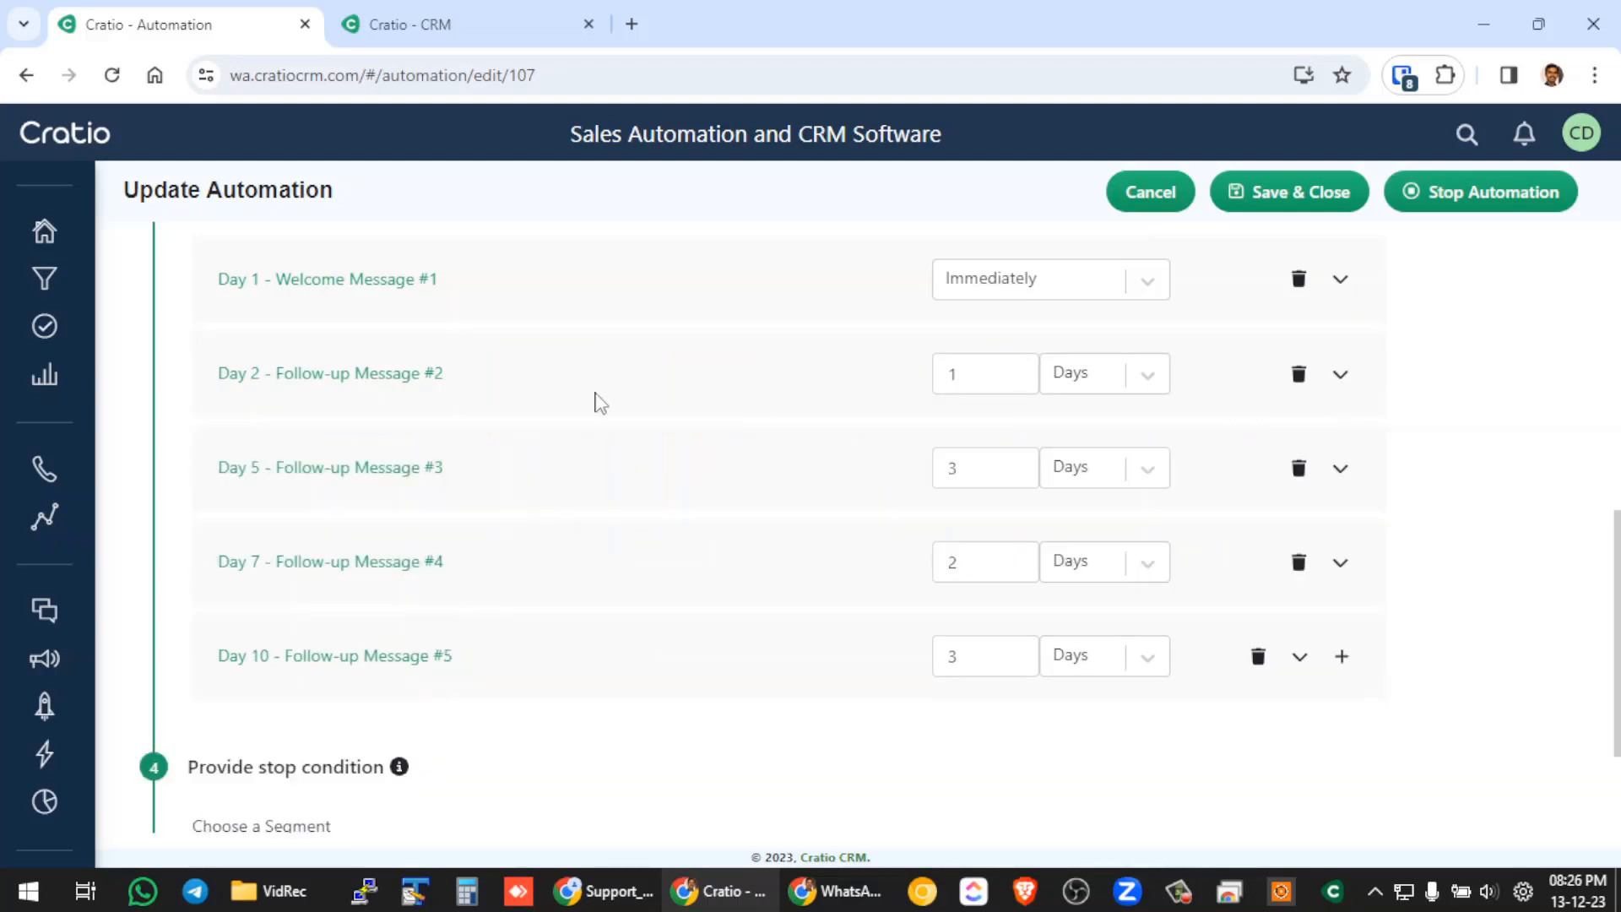
# View the template and preview of "Day 2 - Follow-up Message #2", and return to the start of the automation.
pyautogui.click(386, 382)
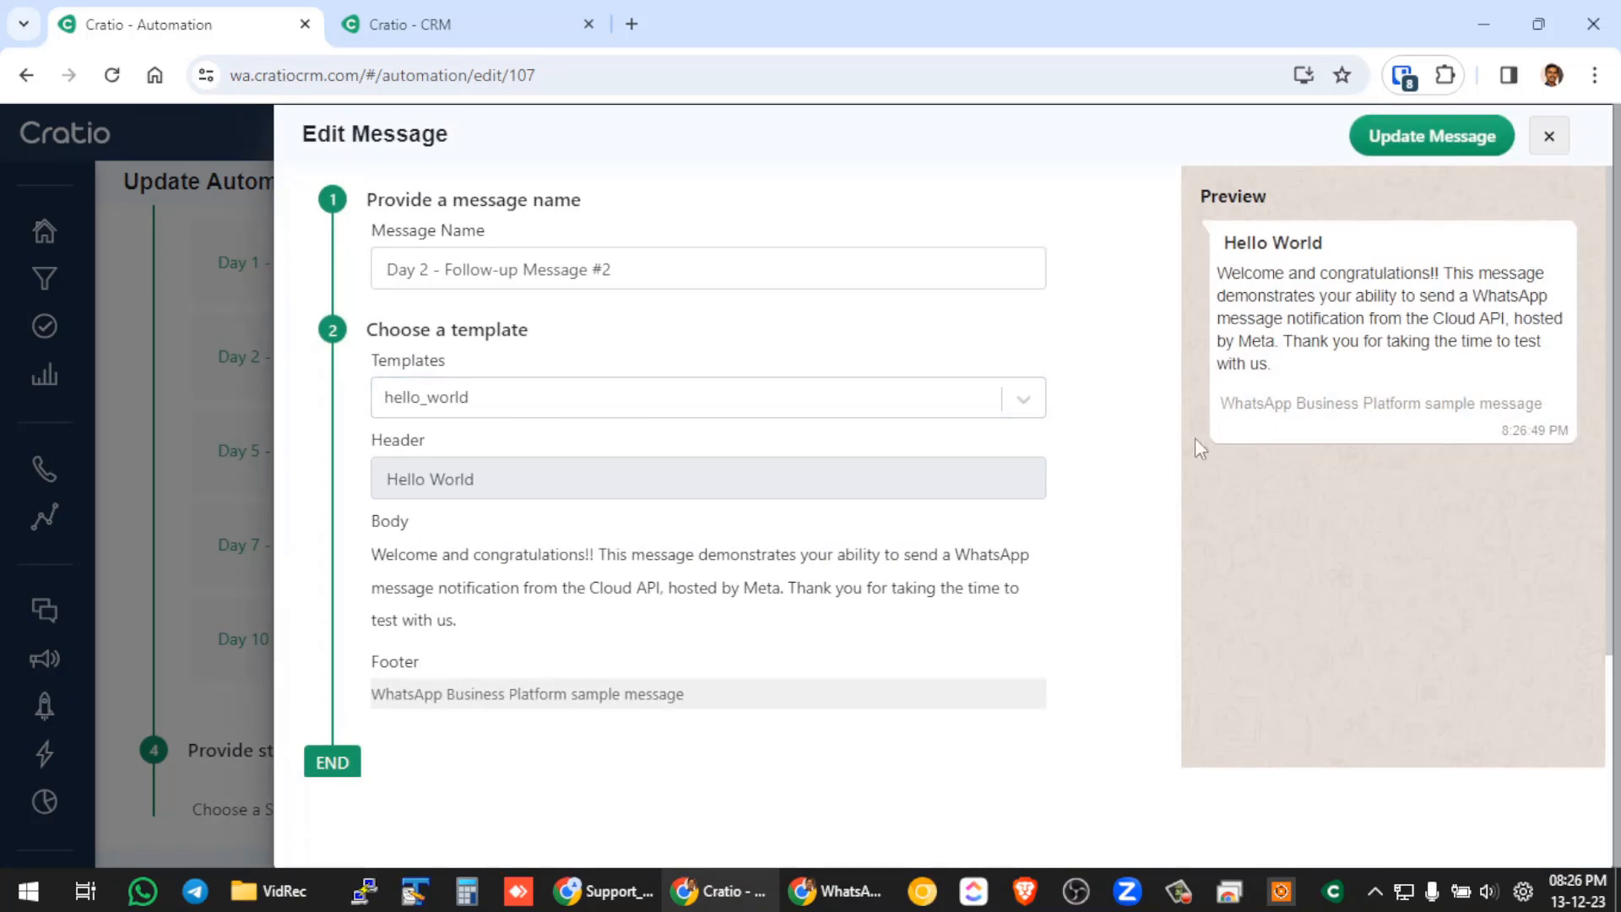
pyautogui.click(1549, 136)
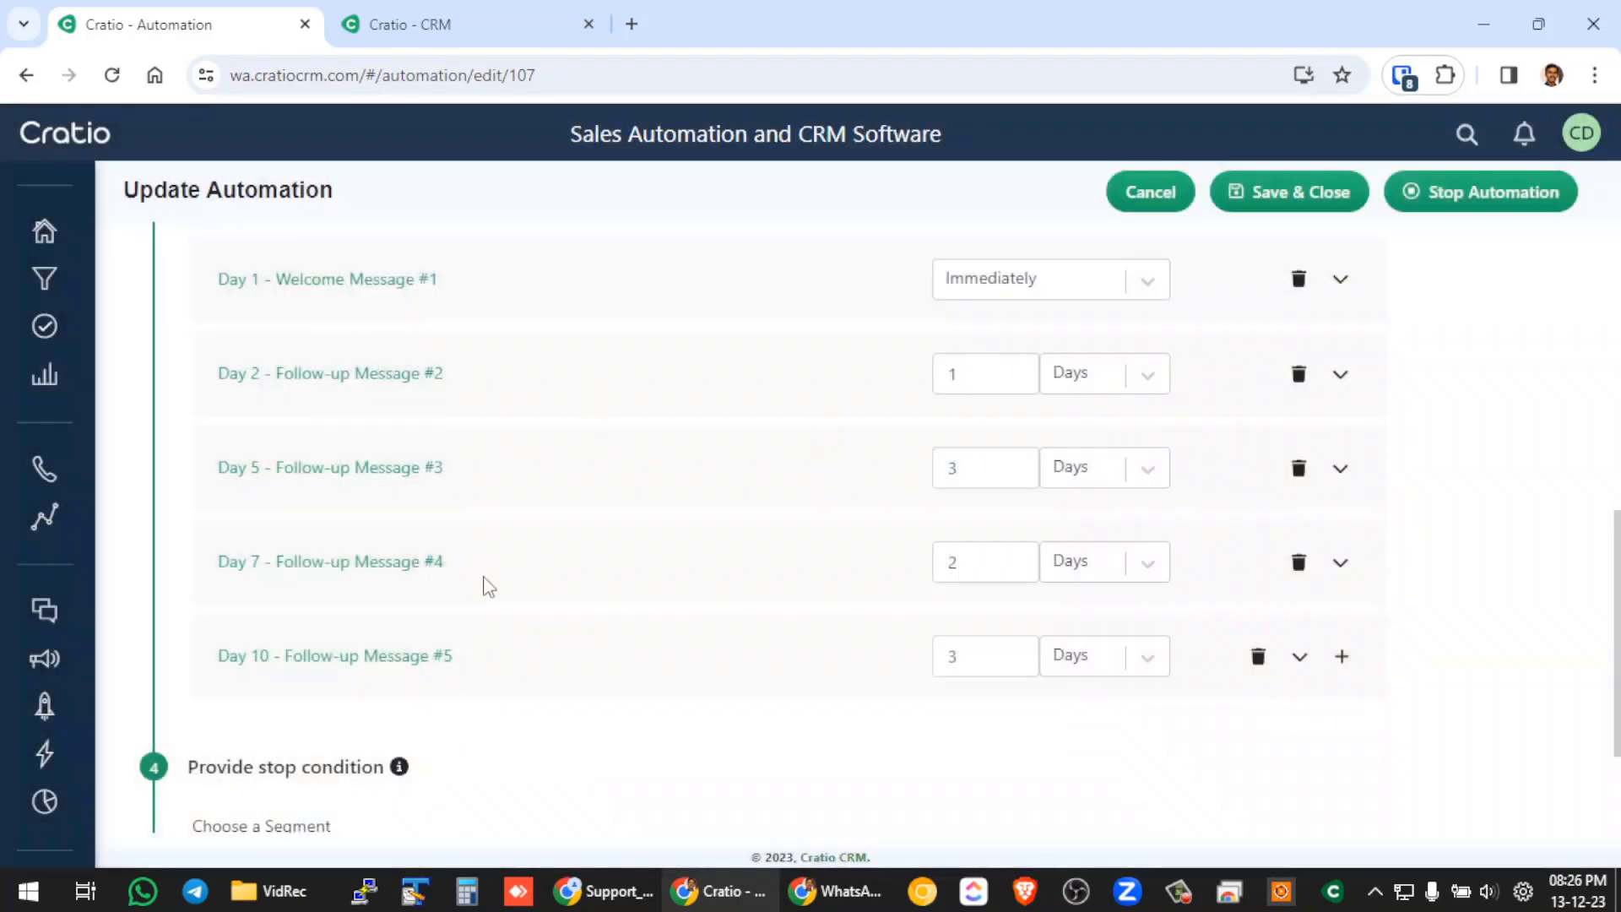
pyautogui.scroll(10, 488, 584)
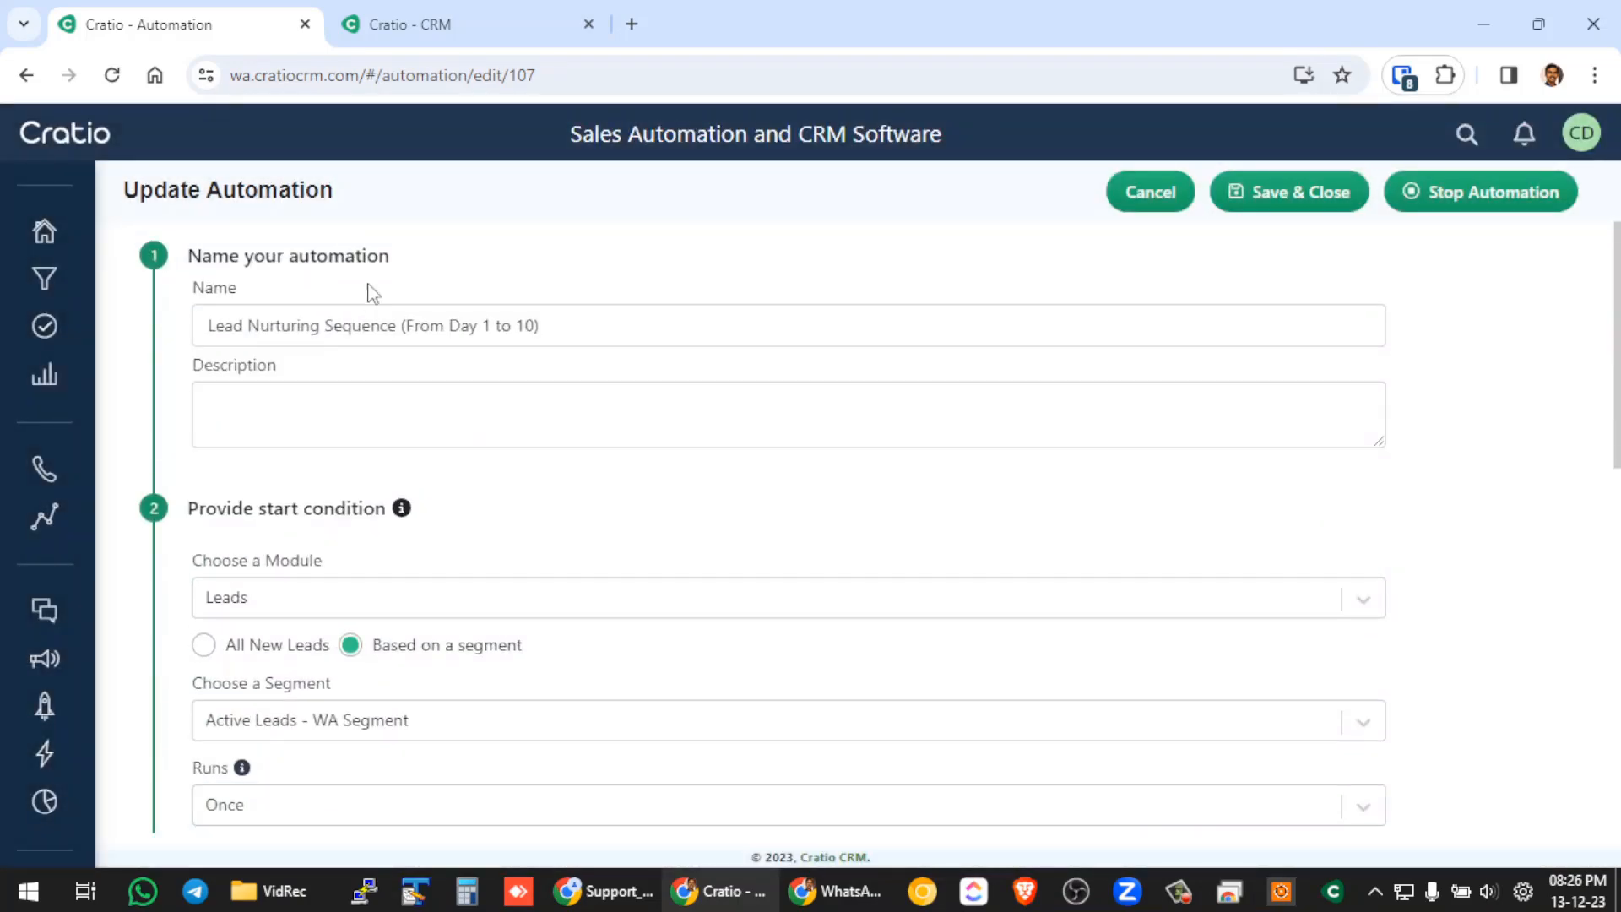
# Open the WhatsApp Analytics section.
pyautogui.moveTo(76, 734)
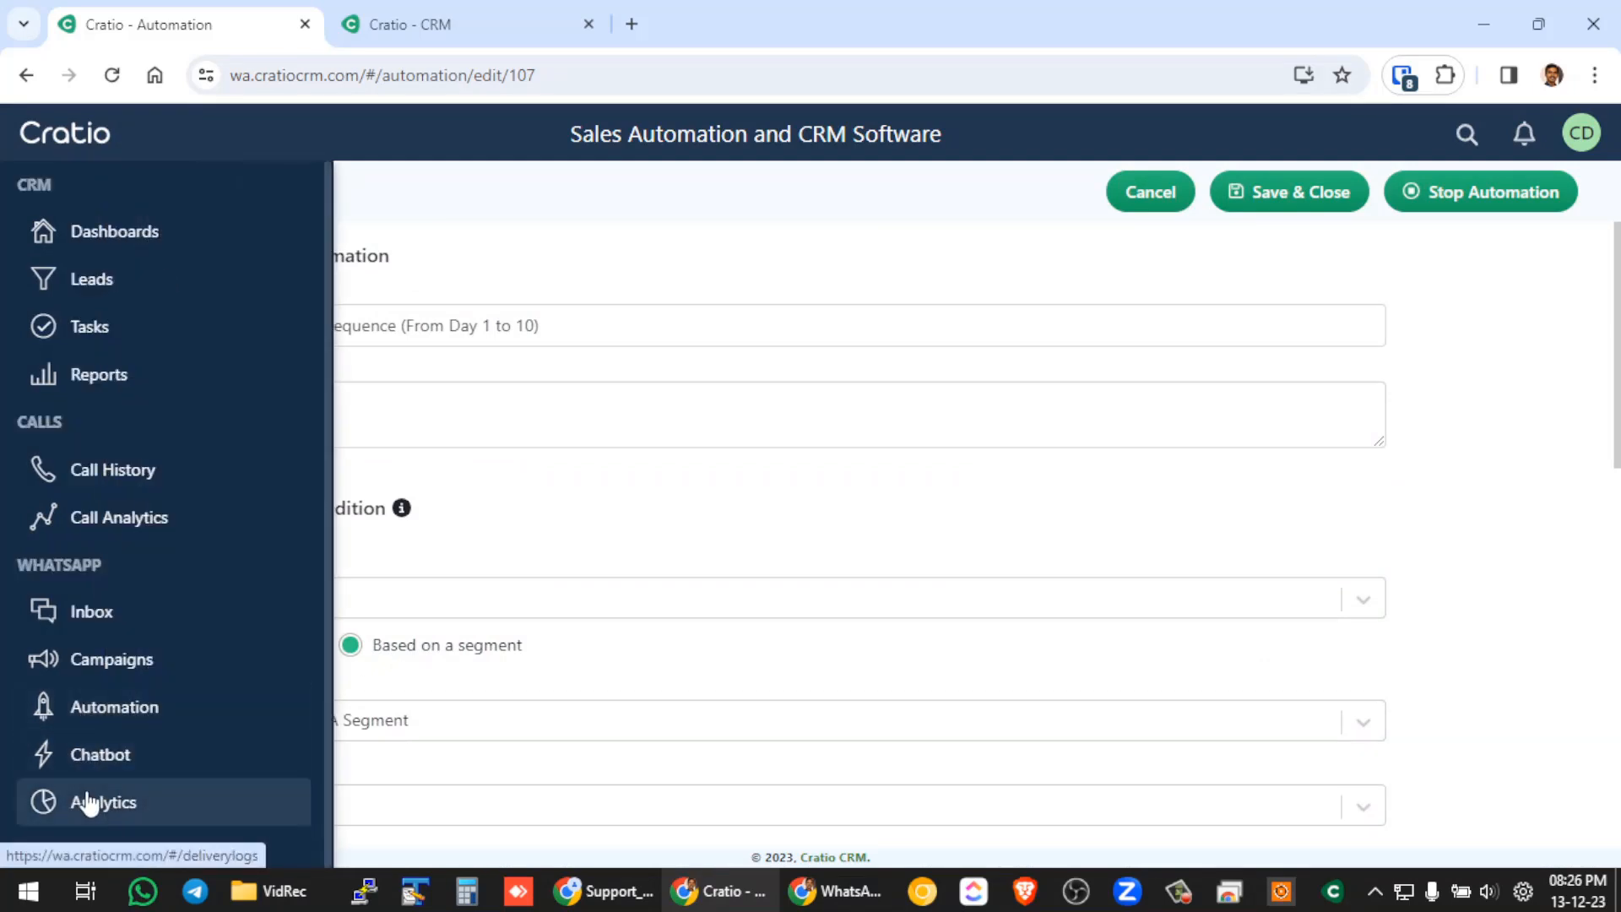